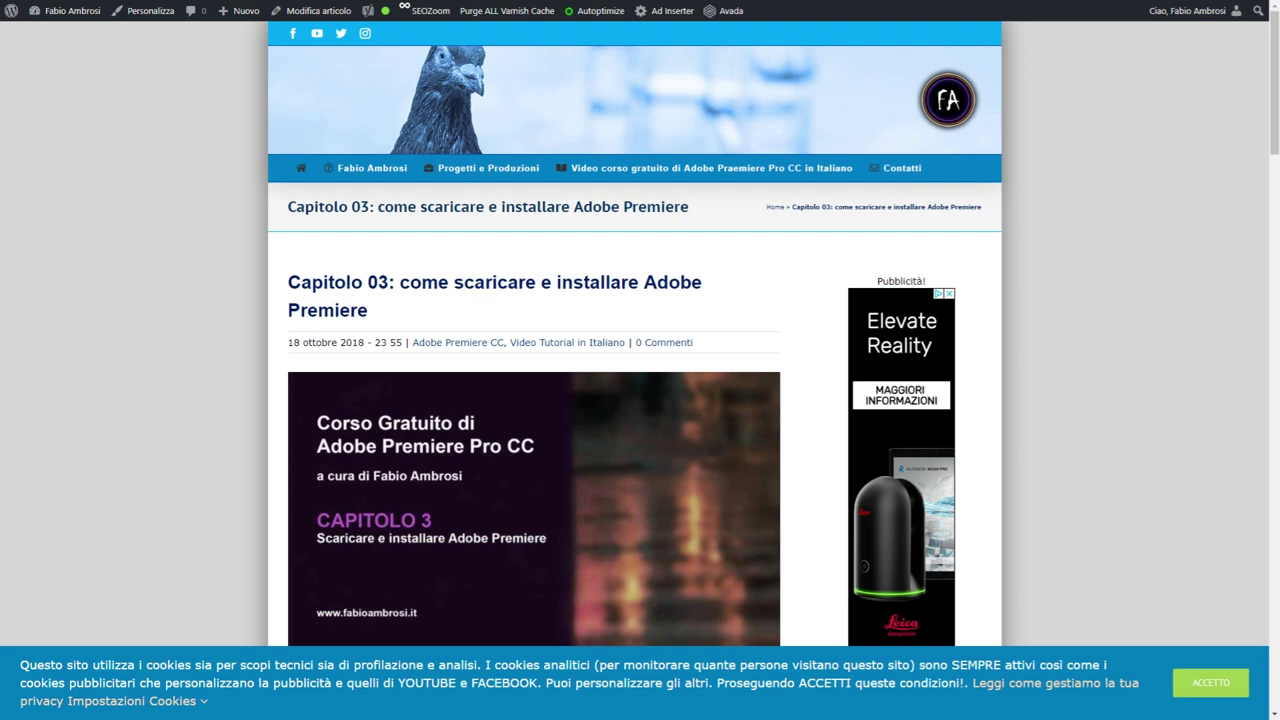
Step: Scroll through the Capitolo 03 download-and-install article and back to the top
scroll(595, 280, down, 2)
scroll(566, 360, down, 8)
scroll(580, 364, down, 4)
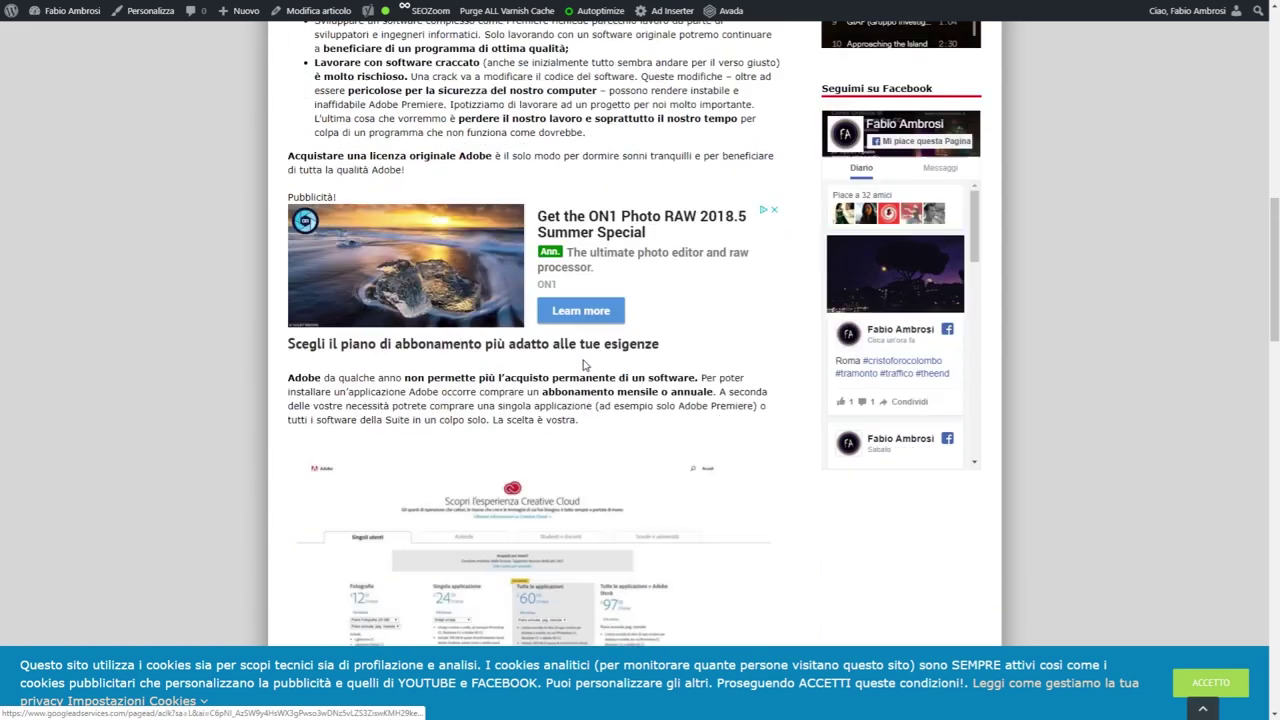
scroll(585, 365, up, 2)
scroll(595, 372, down, 4)
scroll(603, 380, down, 2)
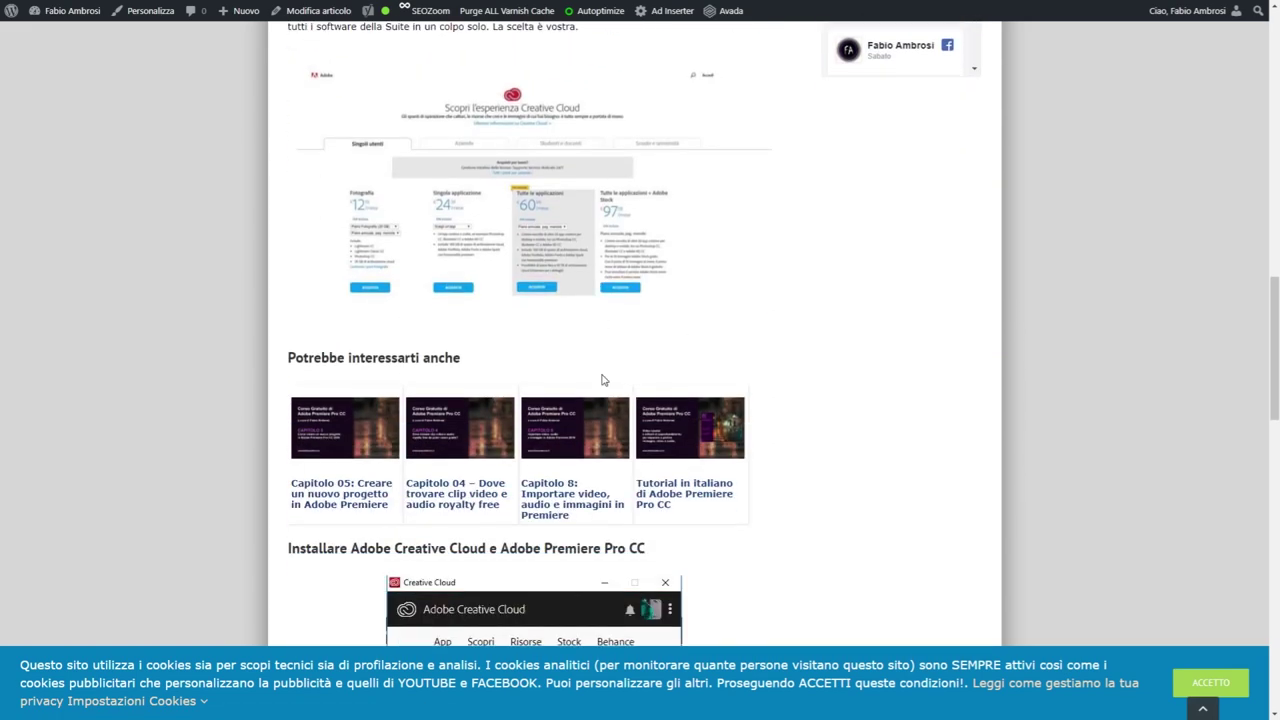
scroll(603, 380, down, 2)
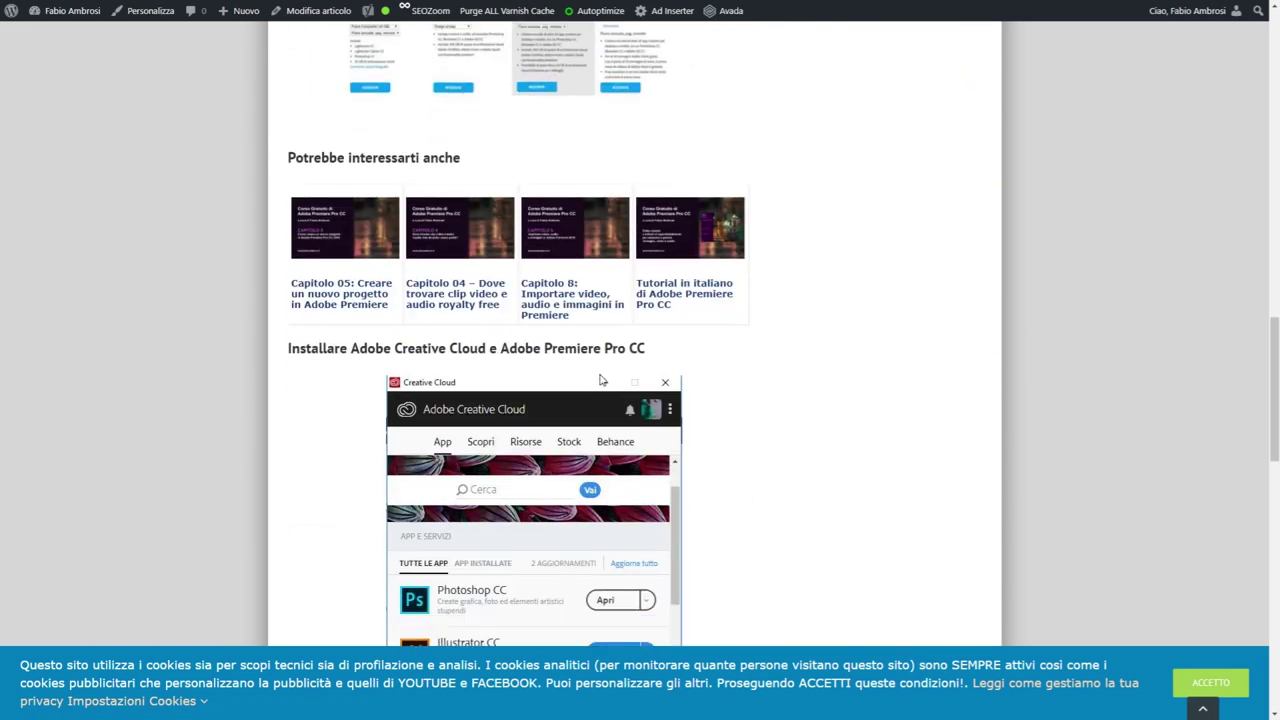
scroll(590, 378, up, 3)
scroll(584, 380, up, 2)
scroll(580, 380, up, 3)
scroll(580, 380, up, 3)
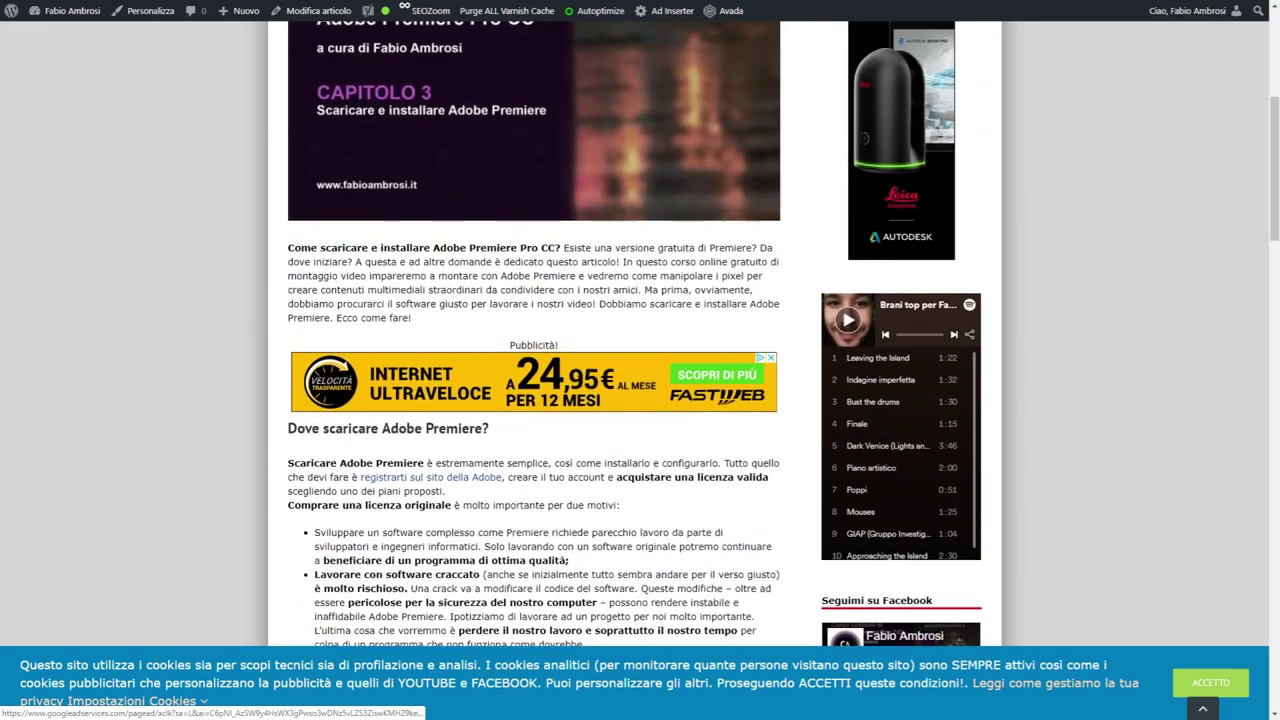
scroll(590, 370, up, 4)
scroll(594, 363, up, 1)
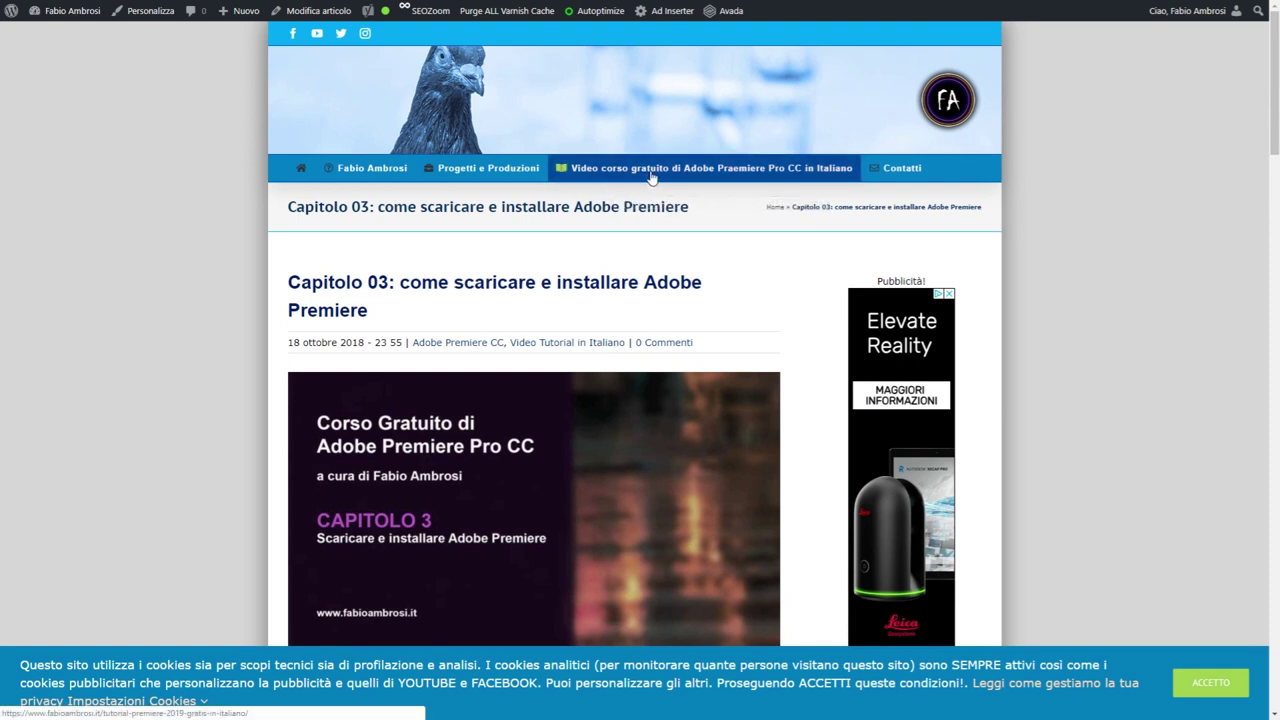
Step: Open the free Premiere Pro video course page and scroll to its lesson index
click(786, 172)
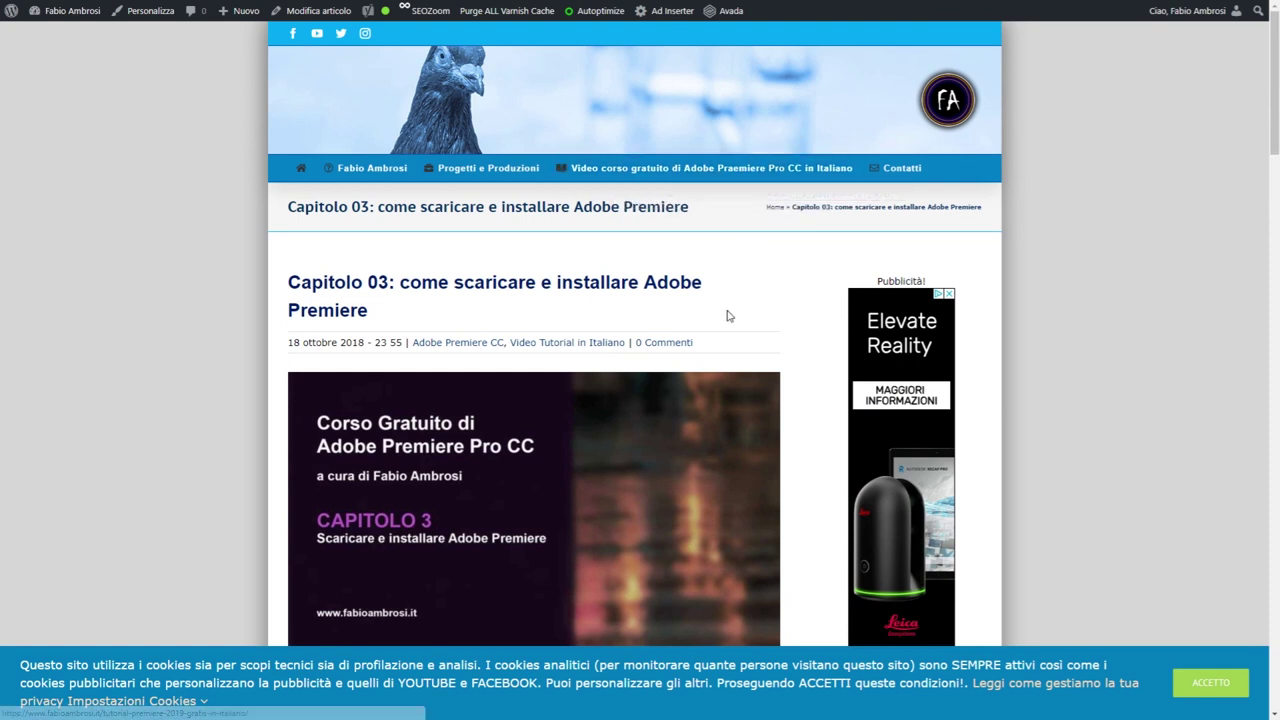
scroll(718, 316, down, 4)
scroll(716, 313, down, 5)
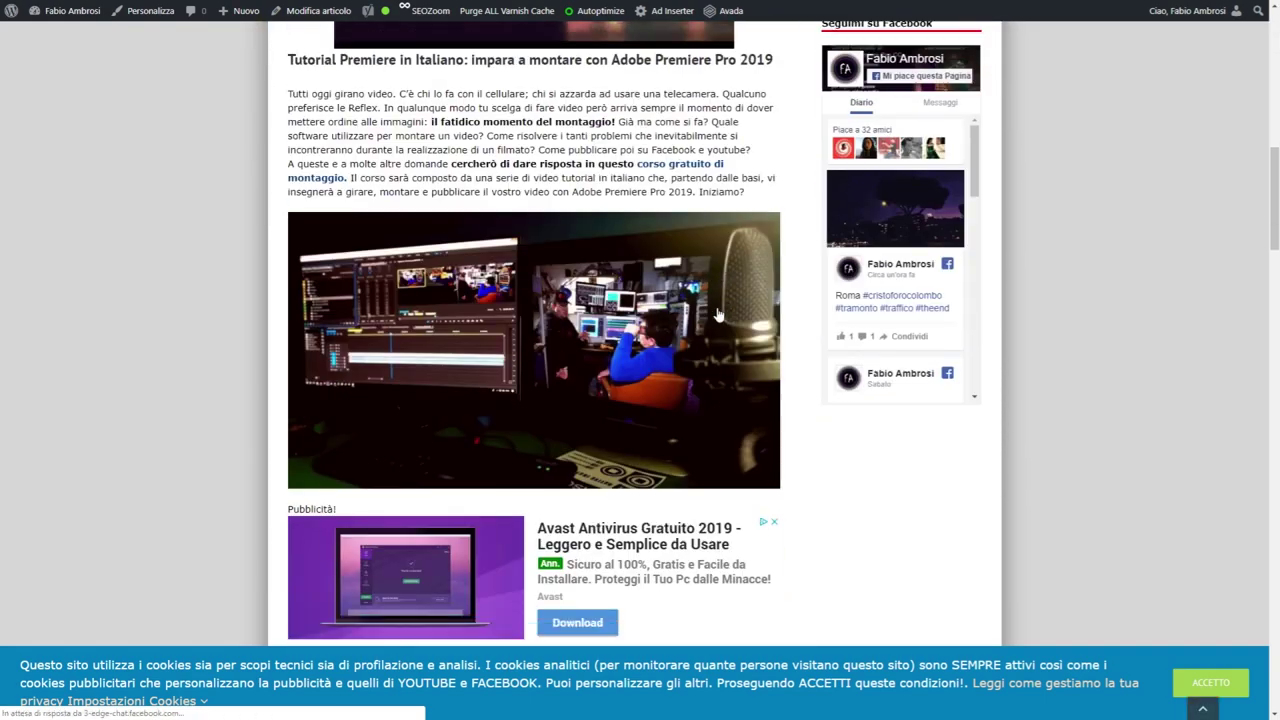
scroll(716, 313, down, 4)
scroll(716, 313, down, 3)
scroll(716, 313, down, 4)
scroll(716, 313, down, 4)
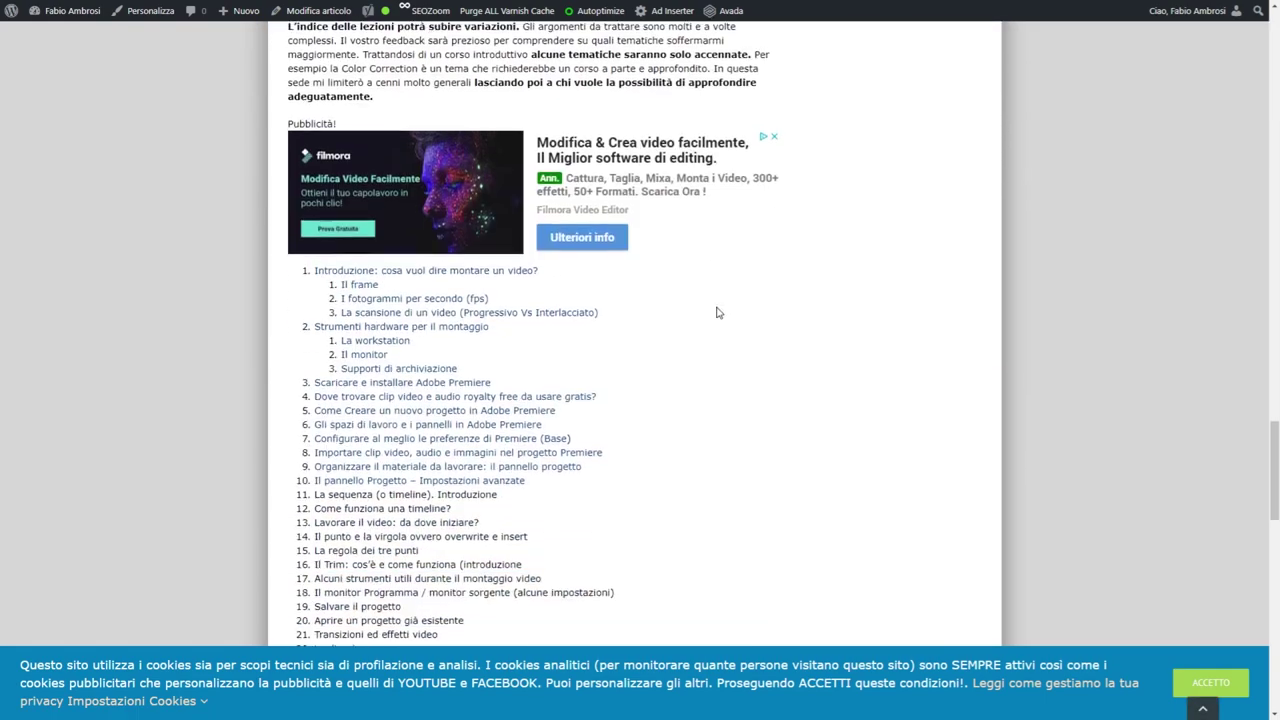
scroll(716, 313, down, 3)
scroll(716, 313, up, 1)
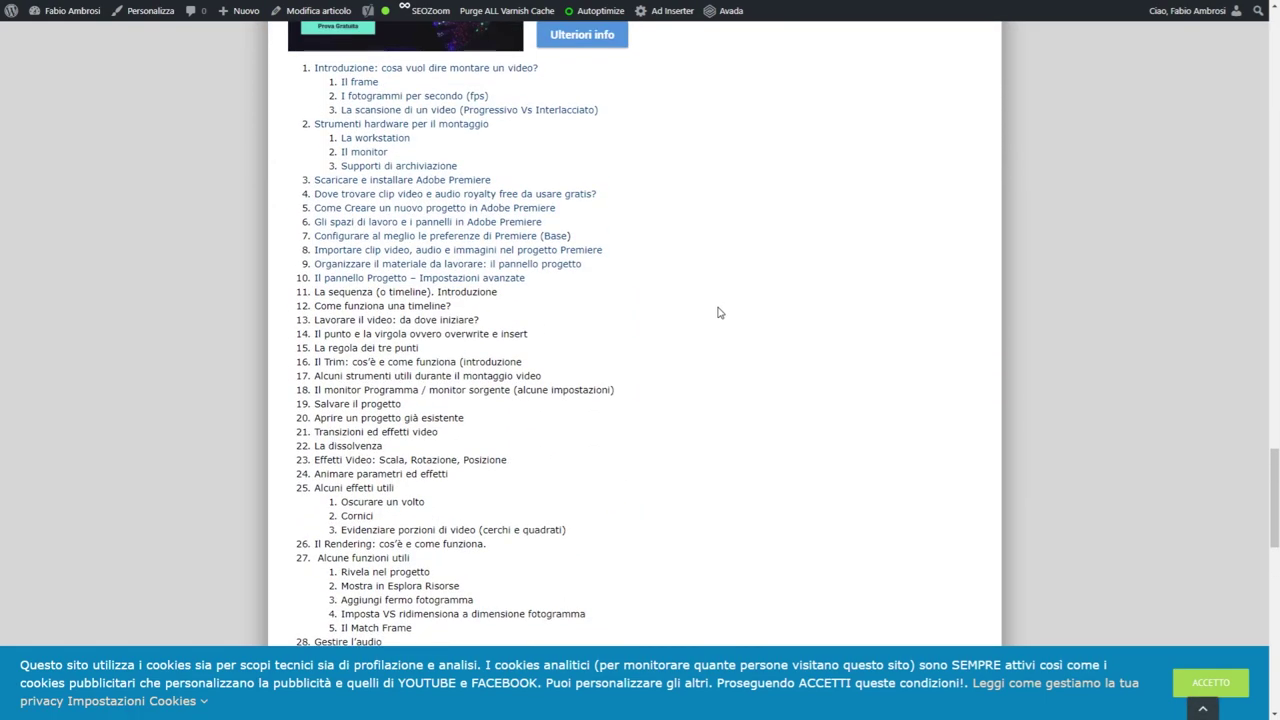
Step: Open lesson 3 'Scaricare e installare Adobe Premiere' and read through the article
click(400, 180)
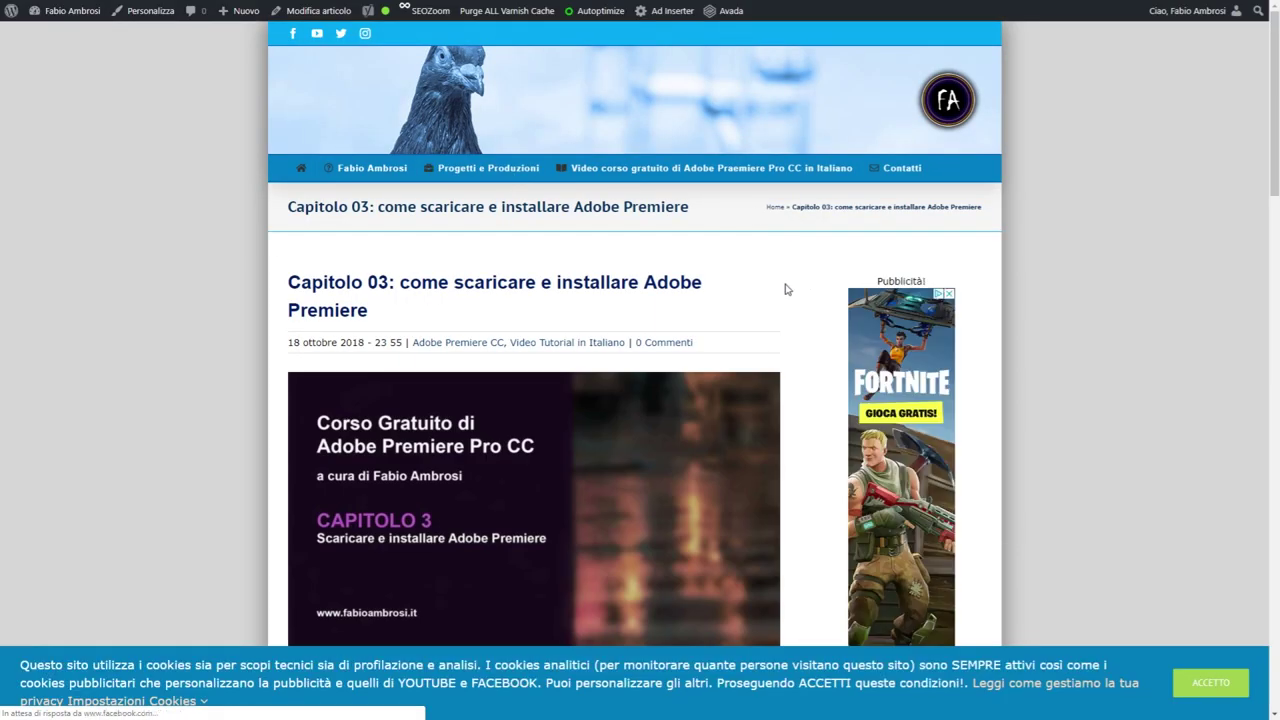
scroll(786, 288, down, 4)
scroll(789, 301, down, 4)
scroll(789, 301, down, 4)
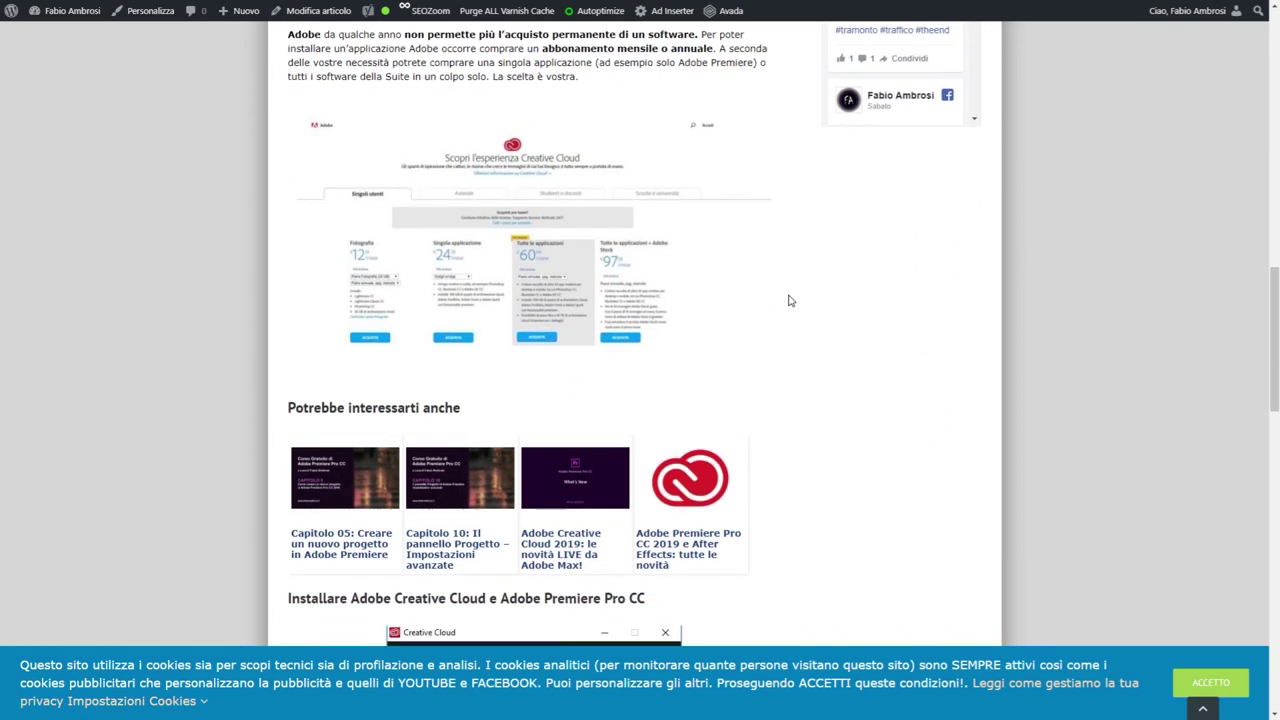
scroll(790, 301, down, 3)
scroll(789, 300, down, 5)
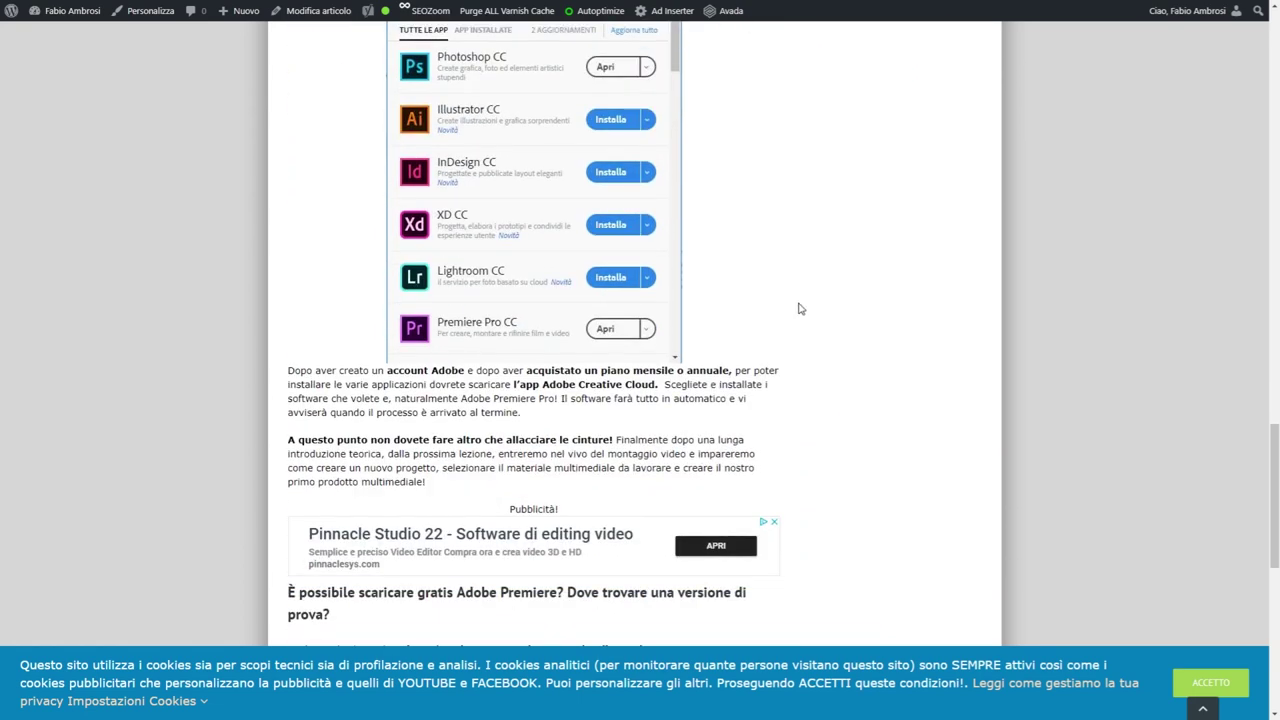
scroll(799, 308, up, 3)
scroll(797, 309, up, 5)
scroll(797, 309, up, 4)
scroll(790, 305, up, 4)
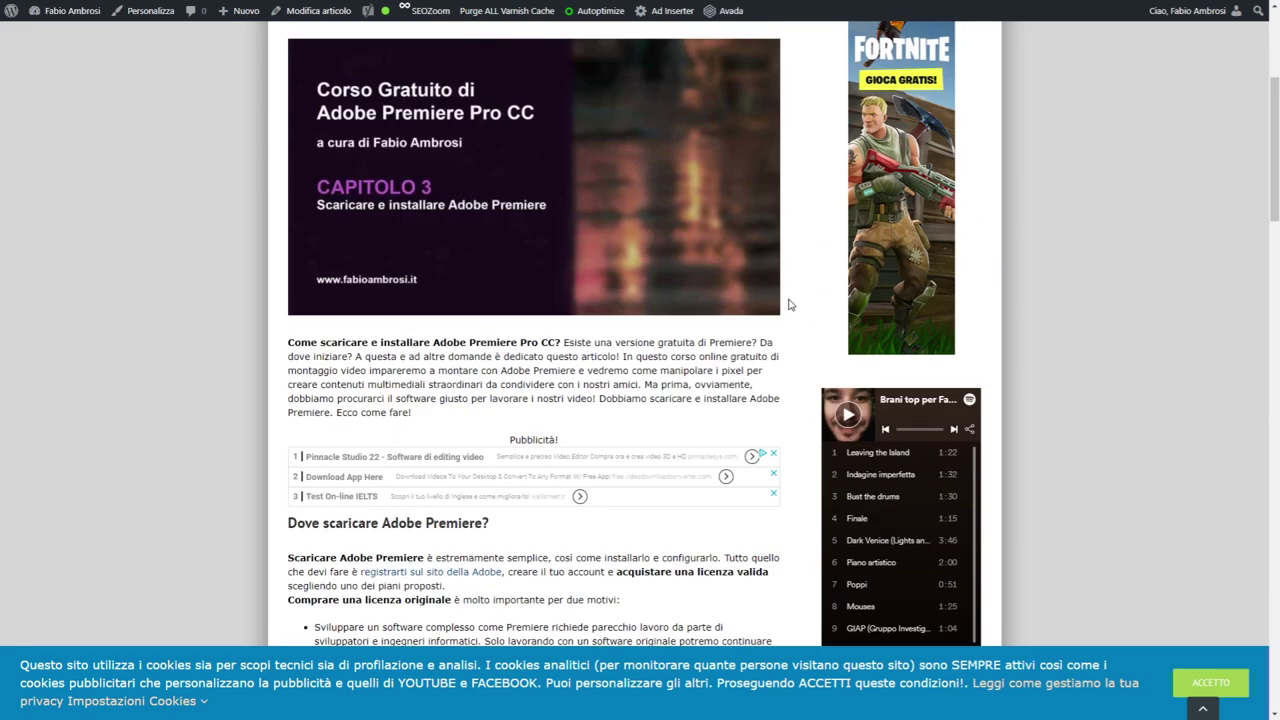
scroll(789, 300, up, 3)
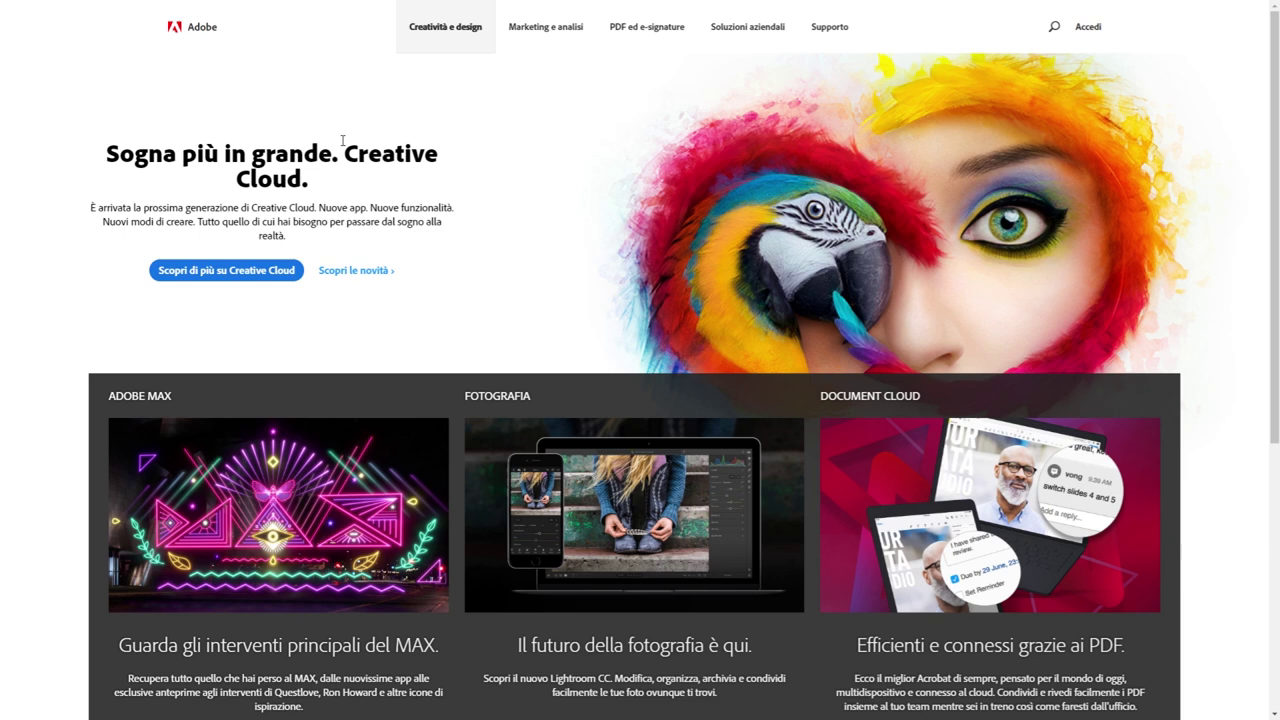
Step: Follow 'Scopri di più su Creative Cloud' from the Adobe home page
click(282, 277)
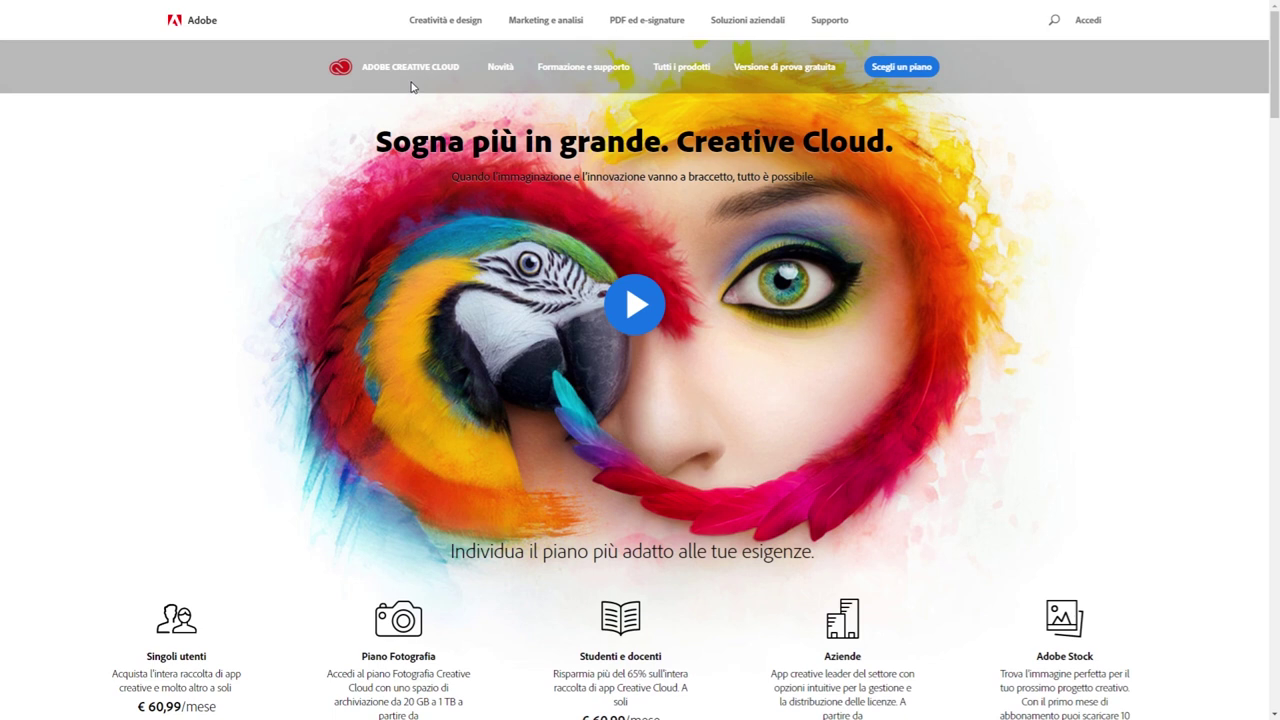
Step: Browse Adobe's product catalogue, then go to 'Visualizza tutti i piani e prezzi' under Creatività e design
click(676, 68)
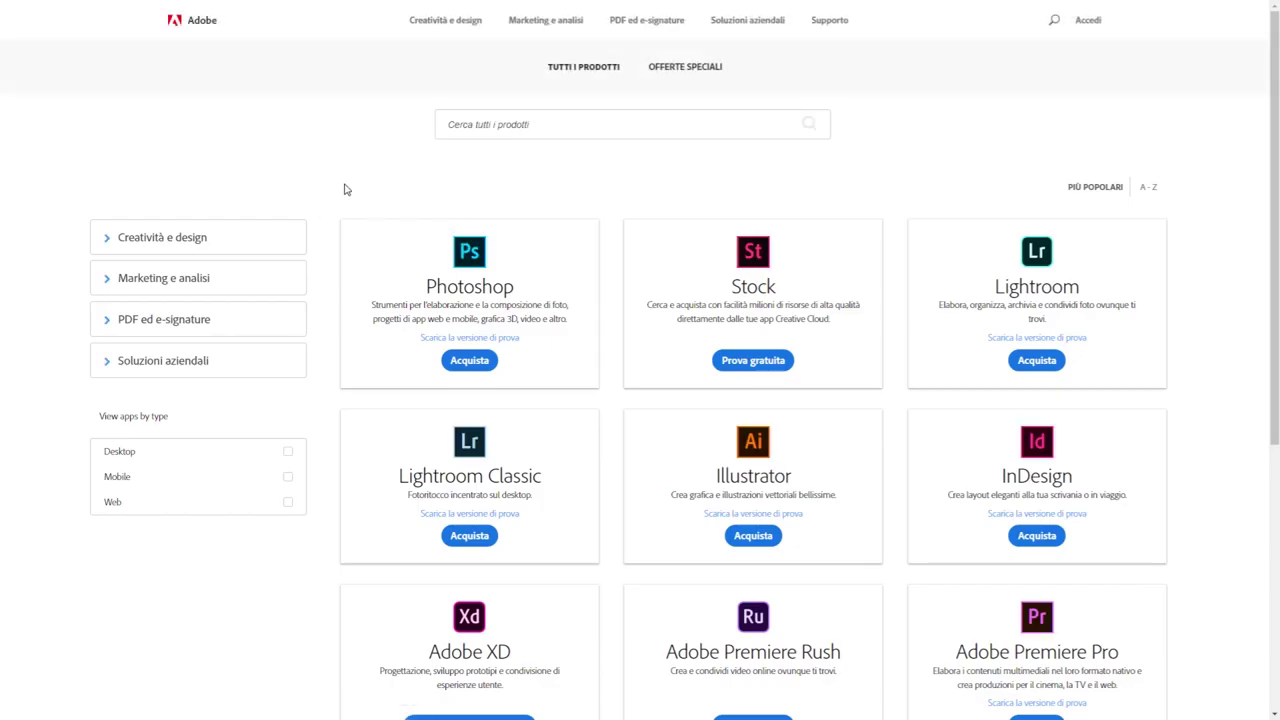
scroll(466, 225, down, 3)
scroll(465, 225, up, 2)
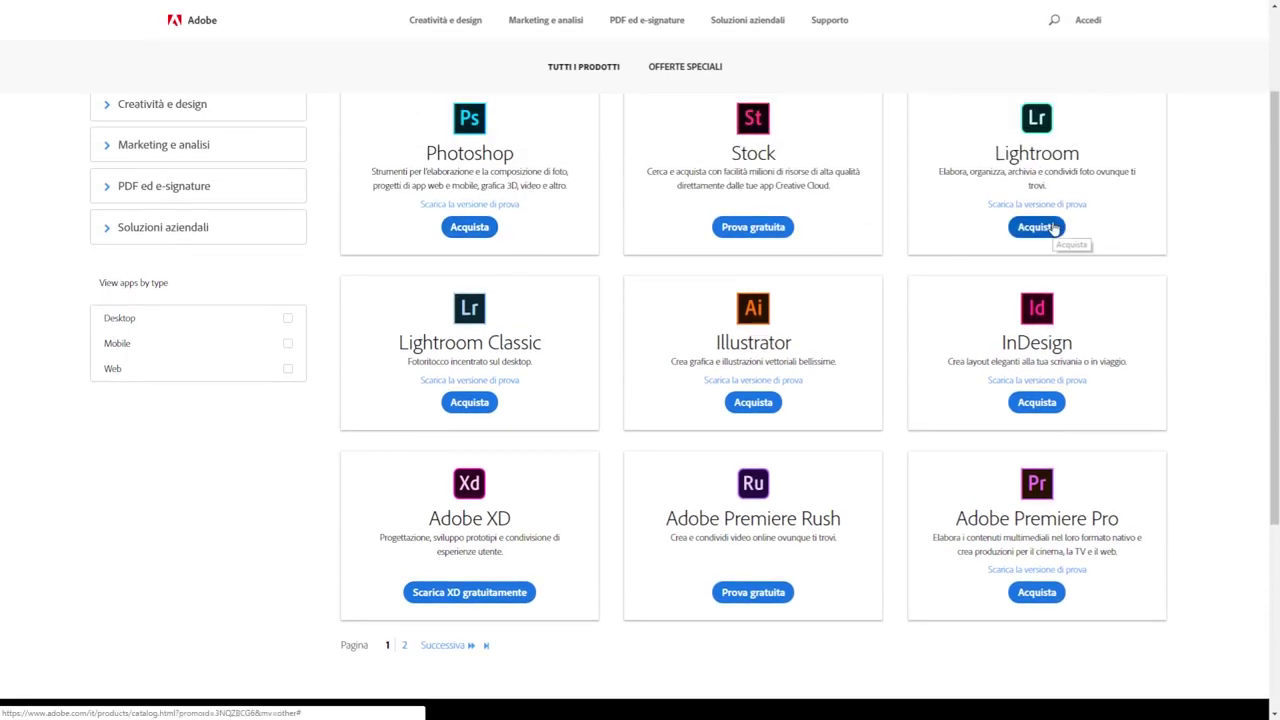
scroll(1052, 229, down, 2)
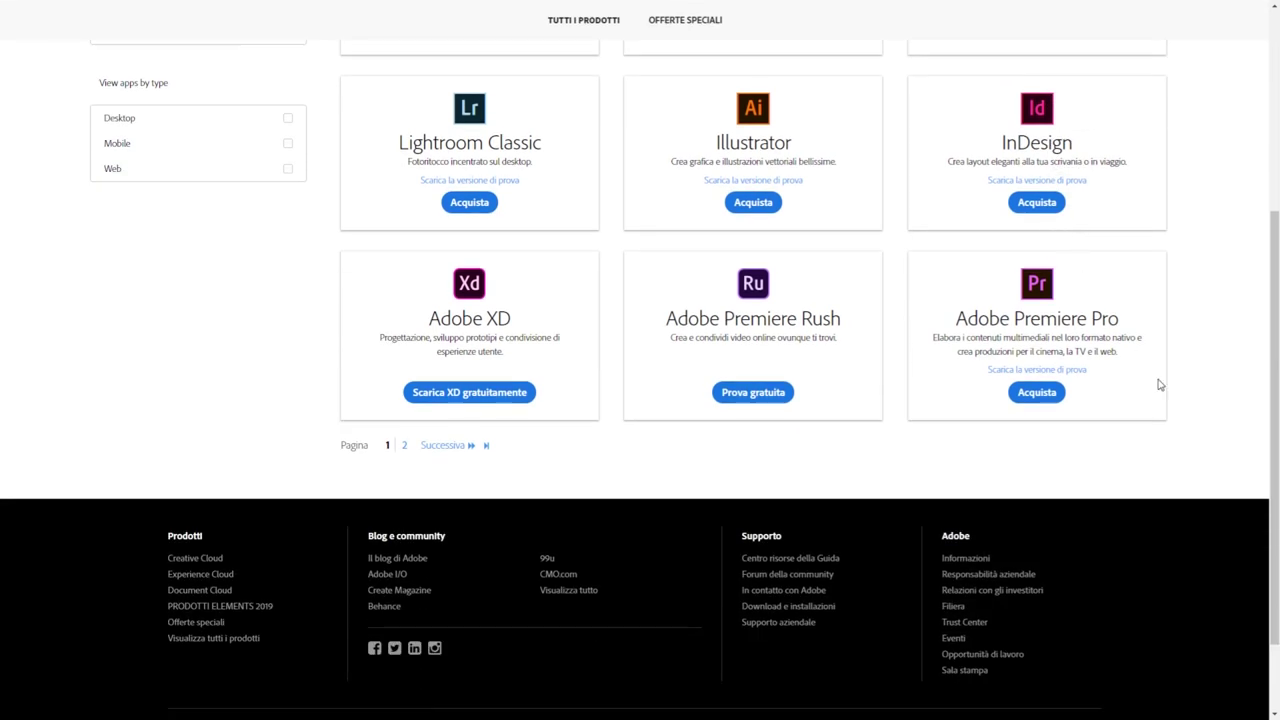
scroll(1157, 380, up, 2)
scroll(1157, 380, down, 2)
scroll(850, 360, up, 4)
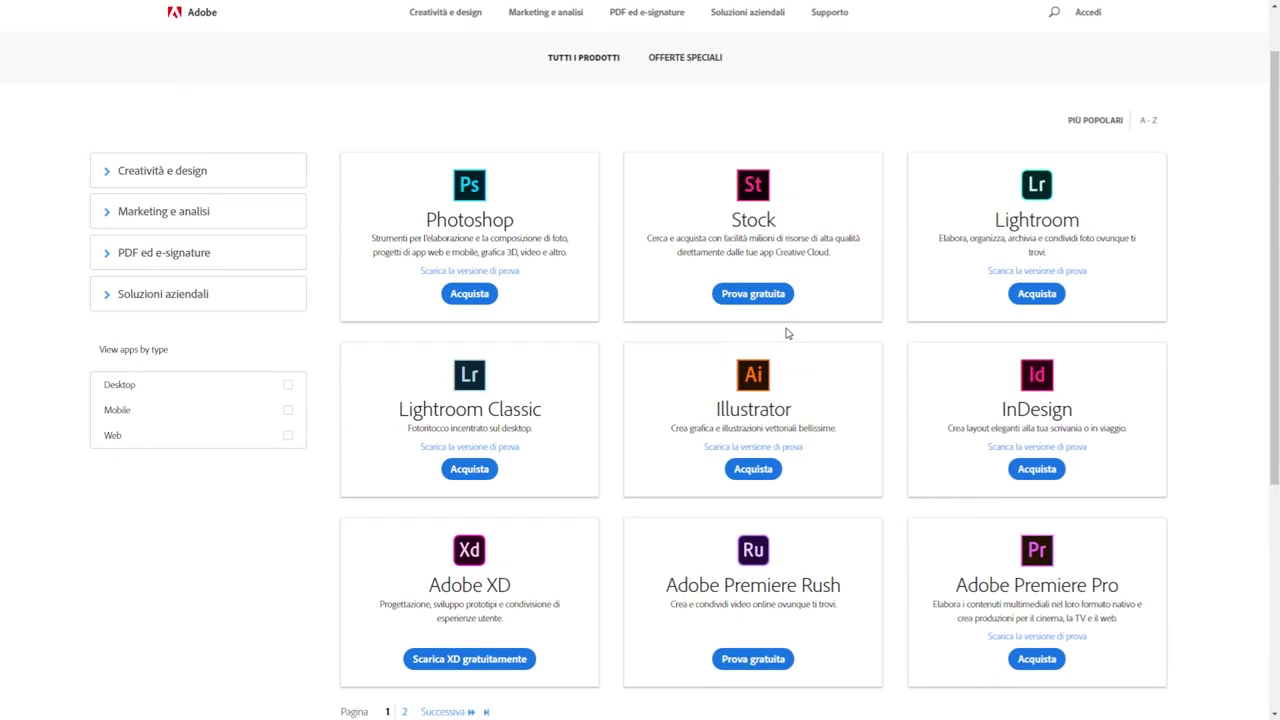
click(186, 288)
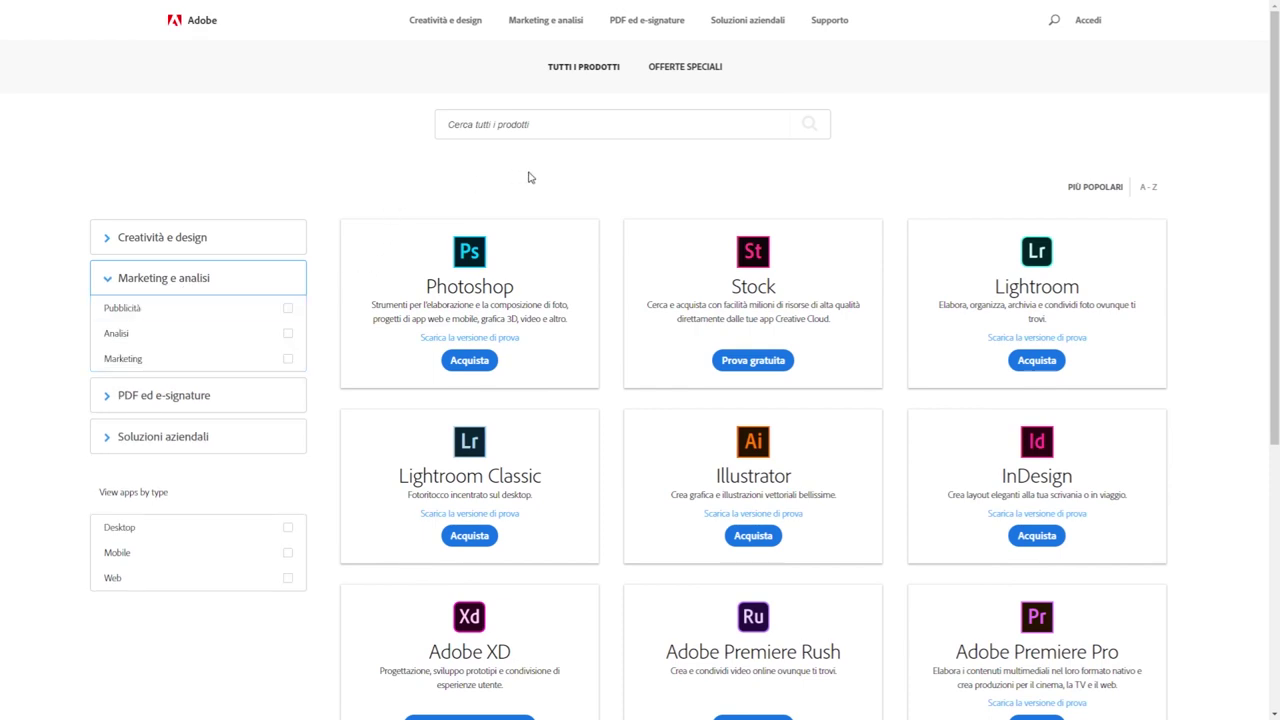
click(435, 14)
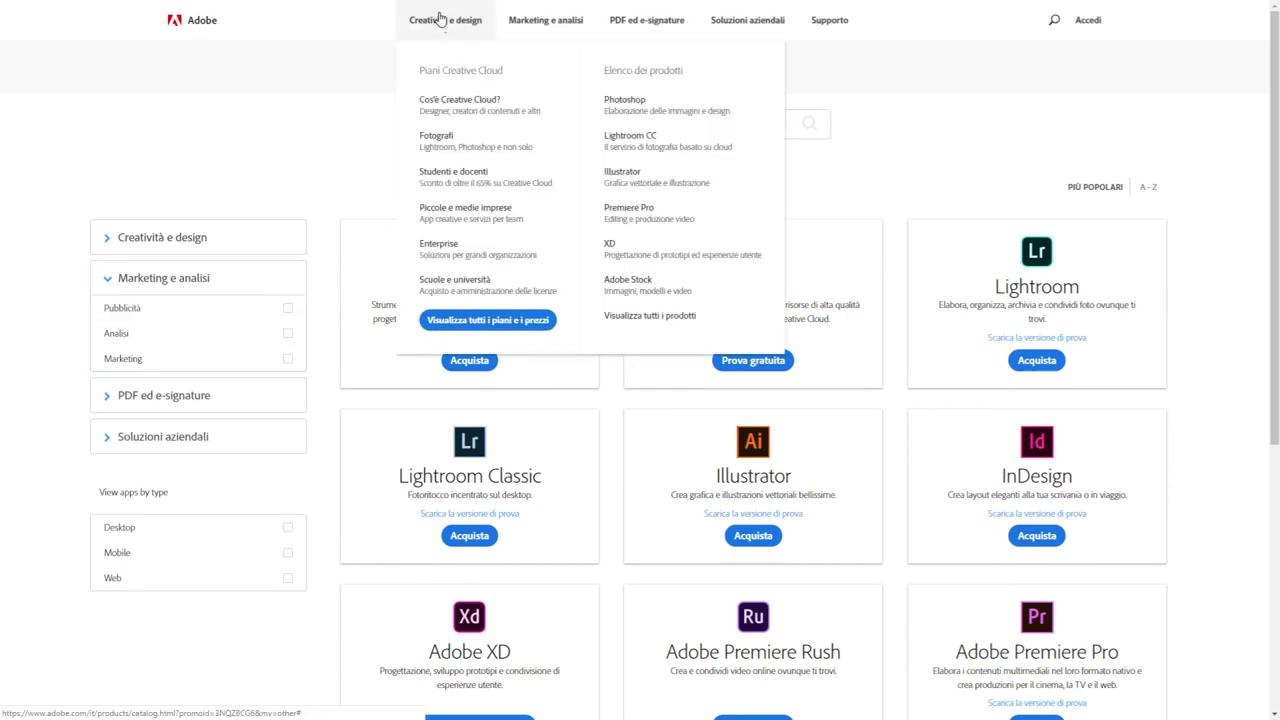
click(492, 324)
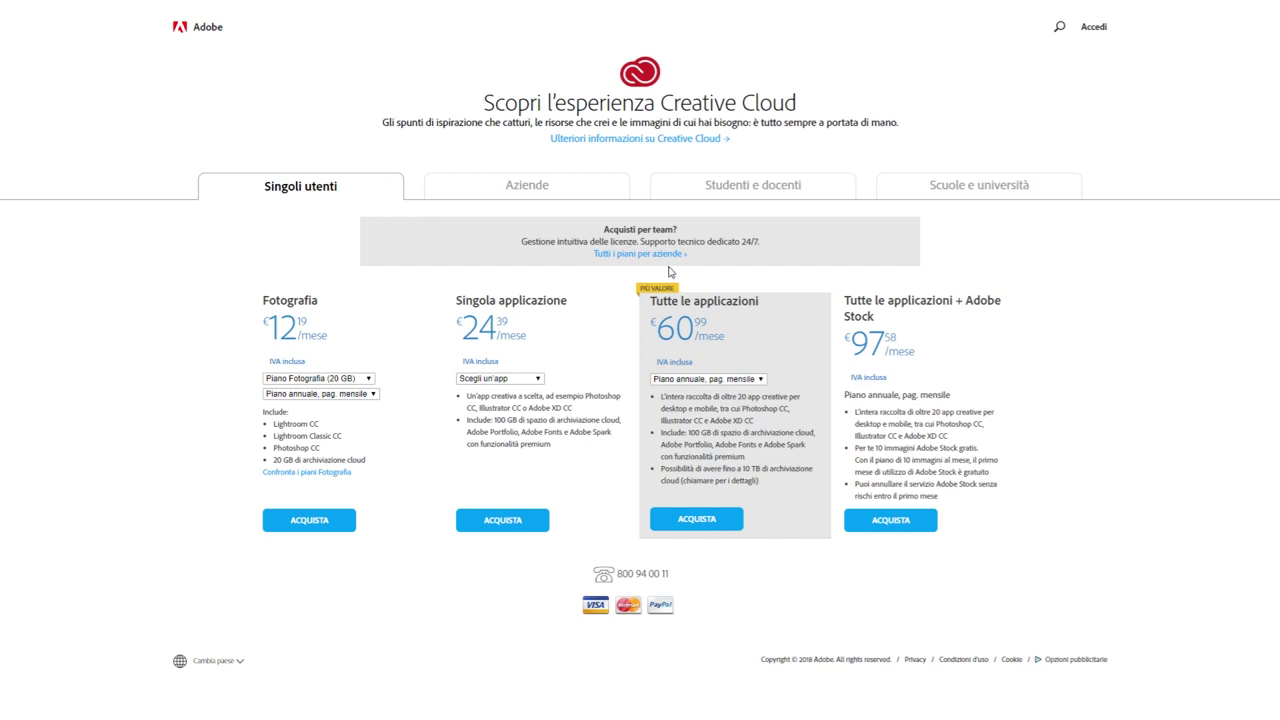
Step: Set the Tutte le applicazioni plan to Piano annuale prepagato (€731,85/anno) and exit fullscreen
click(718, 386)
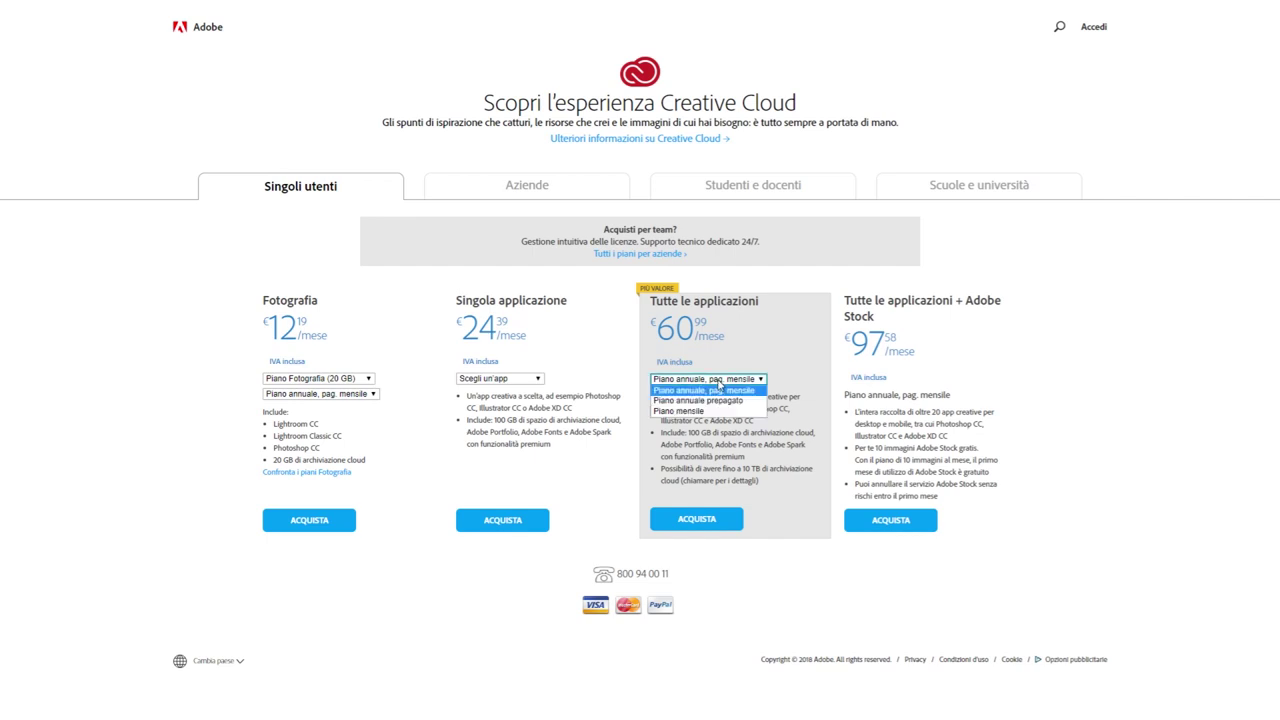
click(712, 410)
click(716, 388)
click(714, 400)
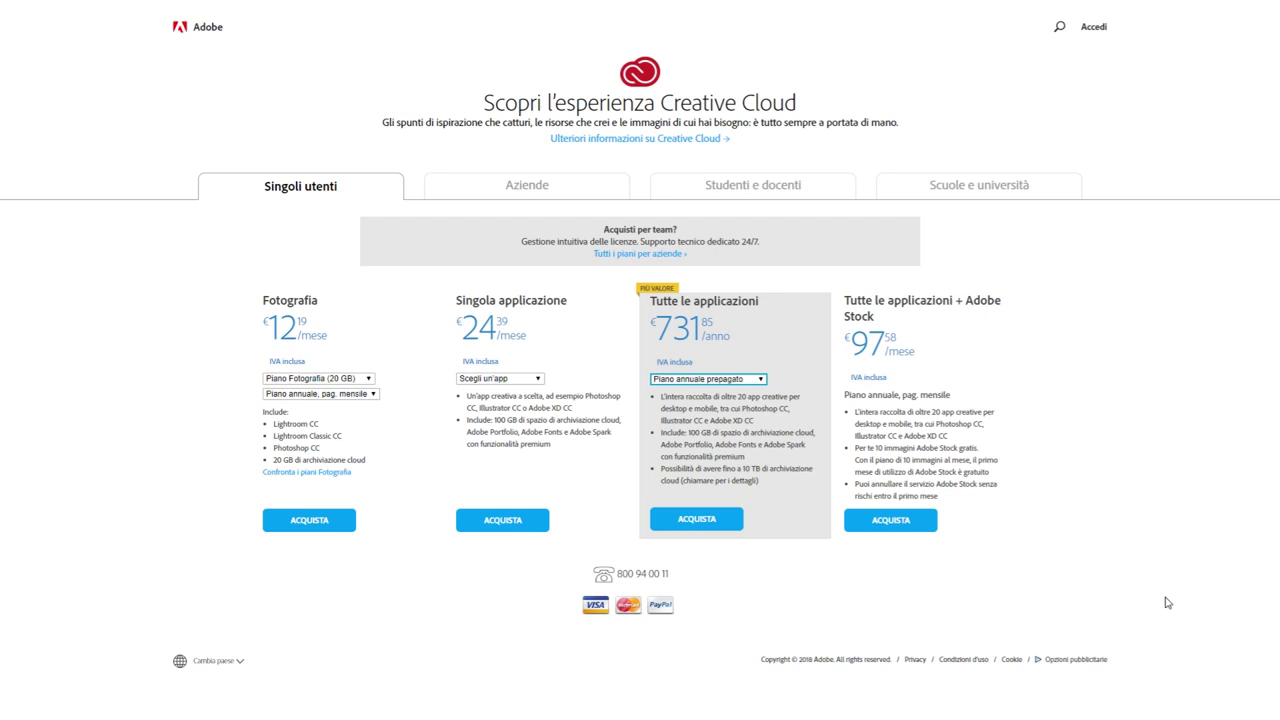
key(F11)
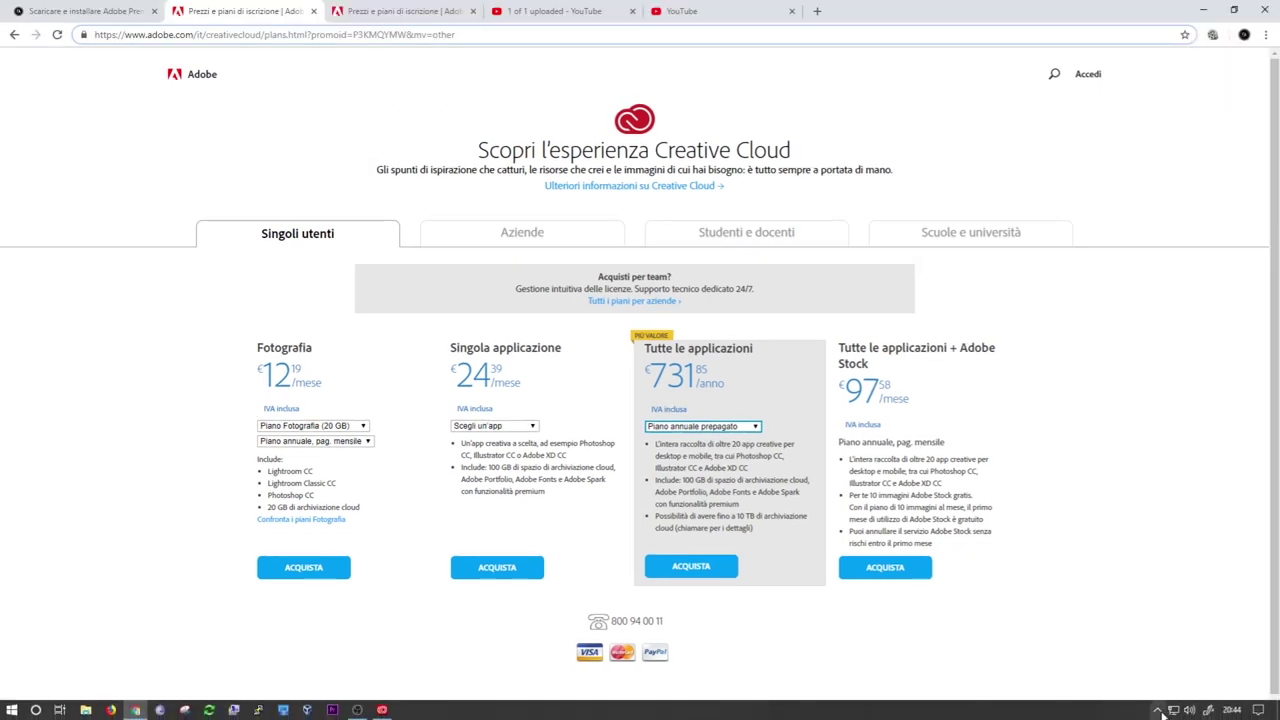
Step: Open the Creative Cloud desktop app from the system tray and reposition its window
click(1158, 710)
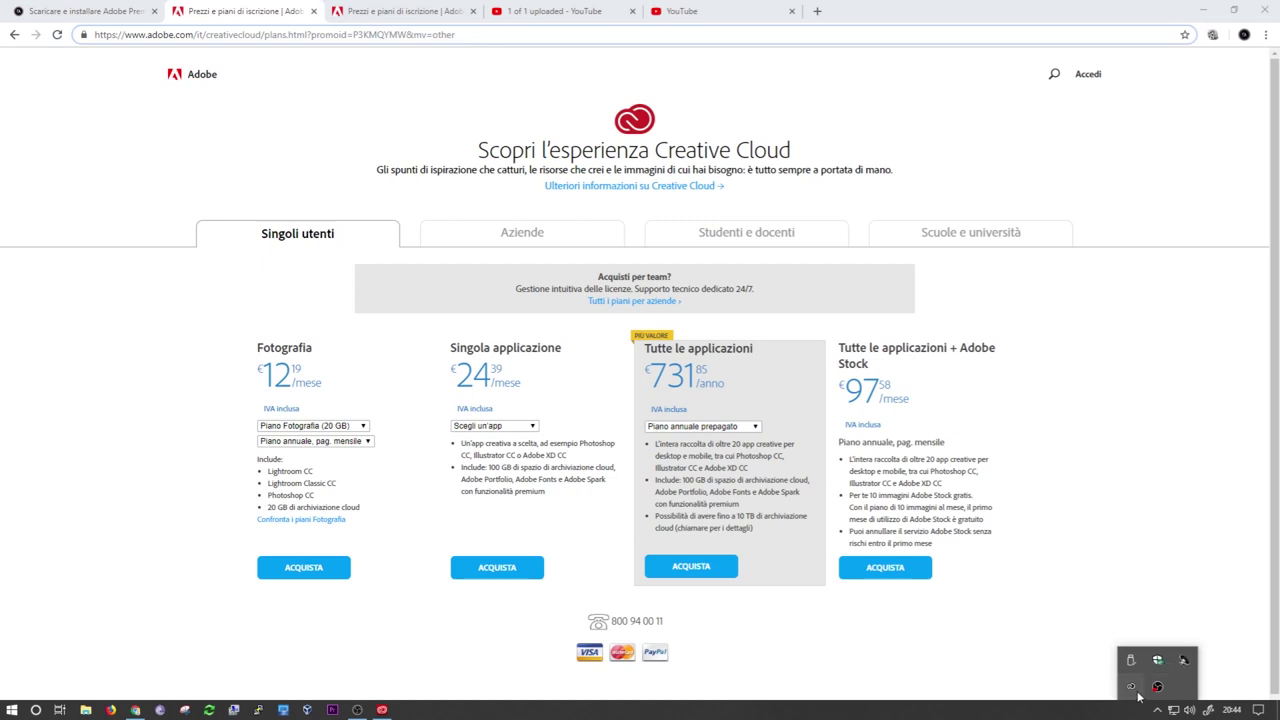
click(1133, 688)
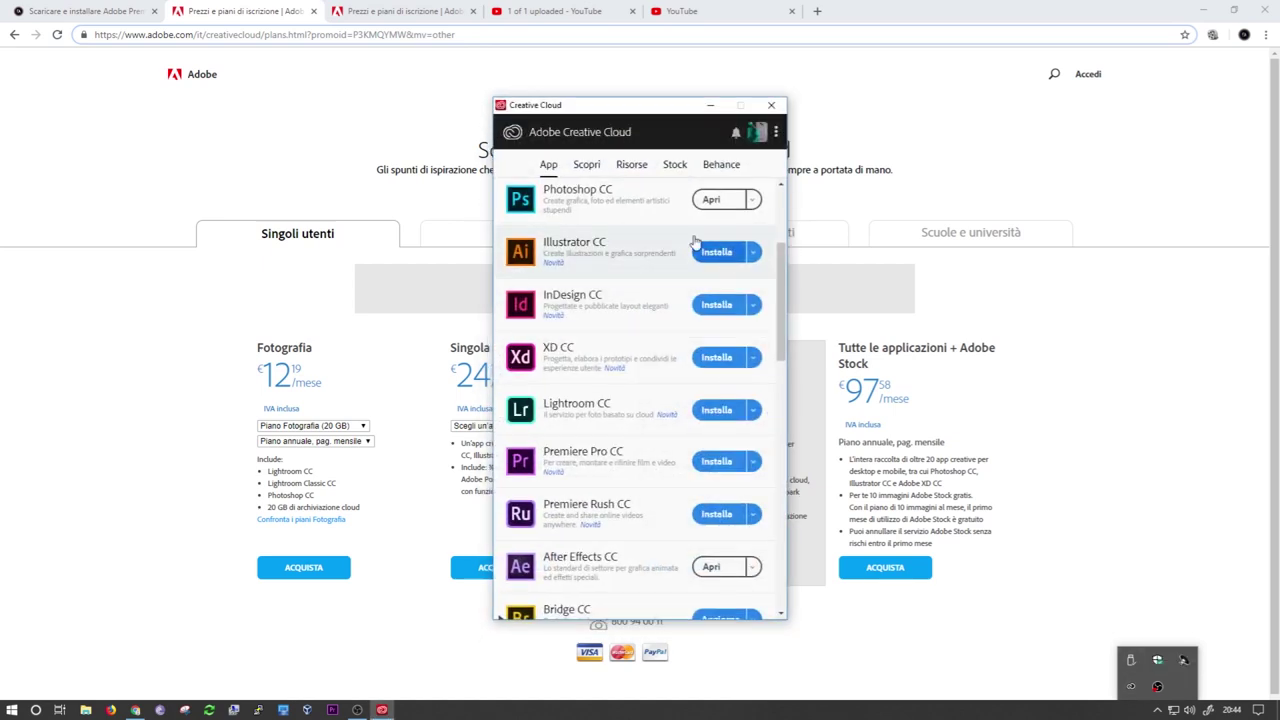
drag(648, 110, 593, 58)
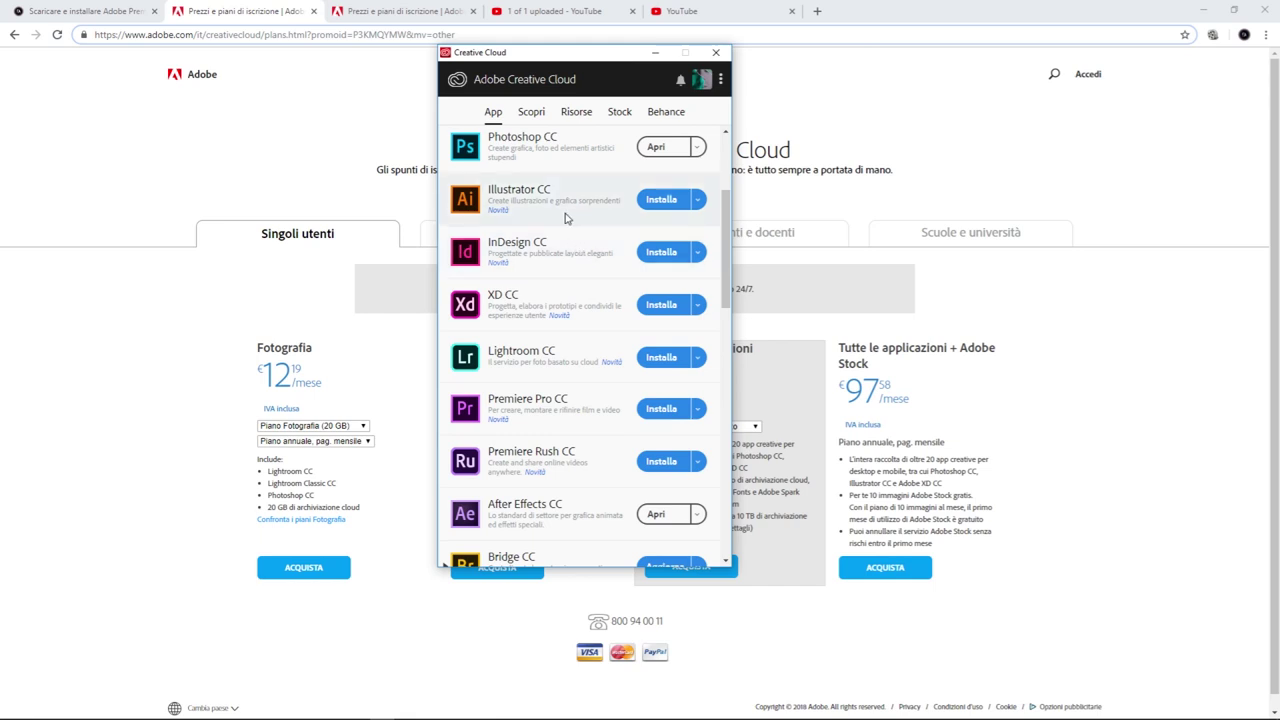
Step: Find Premiere Pro CC in the Apps list and start its installation
scroll(566, 218, up, 2)
scroll(728, 220, down, 2)
mouse_move(728, 220)
mouse_down()
mouse_move(690, 424)
mouse_move(662, 272)
mouse_move(699, 152)
mouse_move(720, 316)
mouse_up()
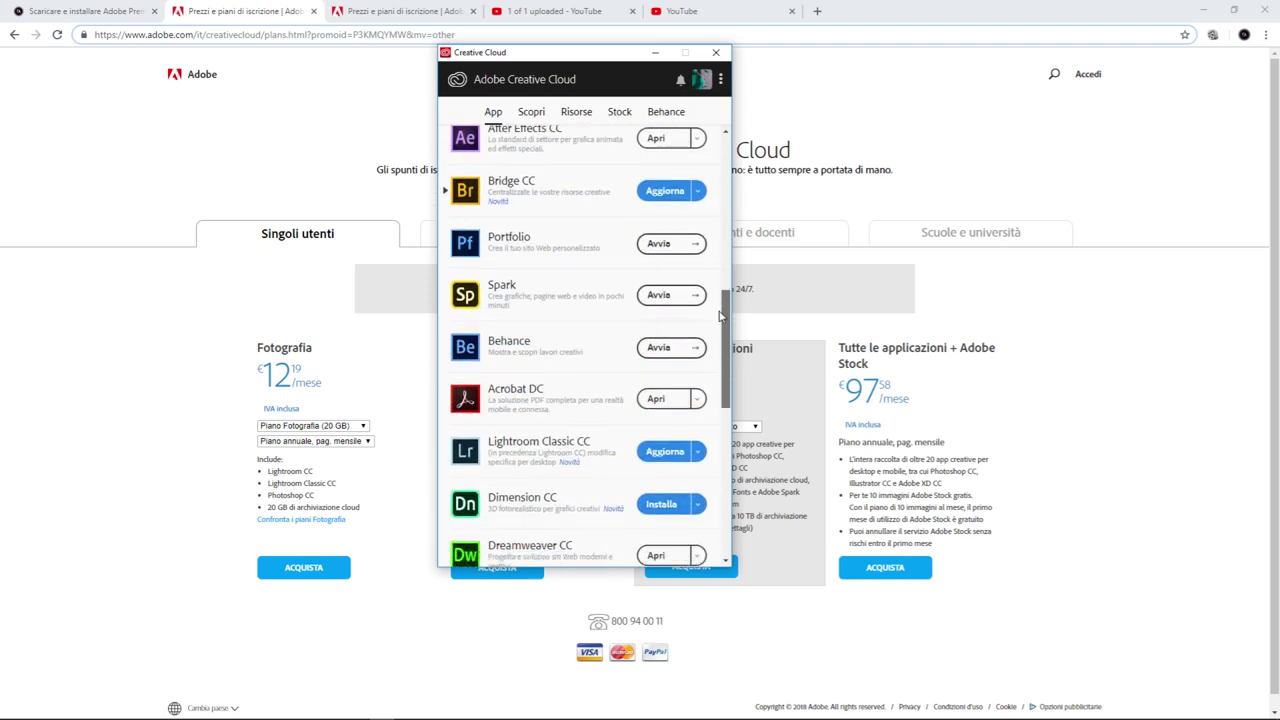
mouse_move(720, 316)
mouse_down()
mouse_move(718, 183)
mouse_move(719, 233)
mouse_up()
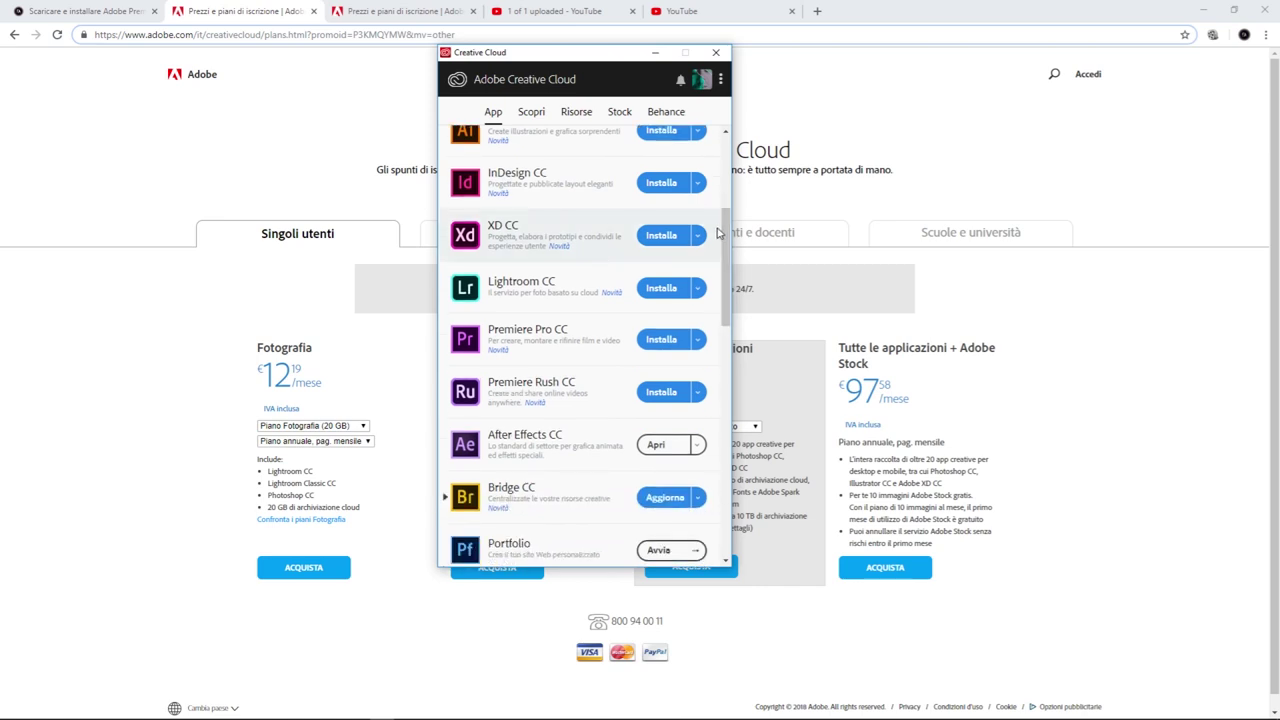
click(664, 340)
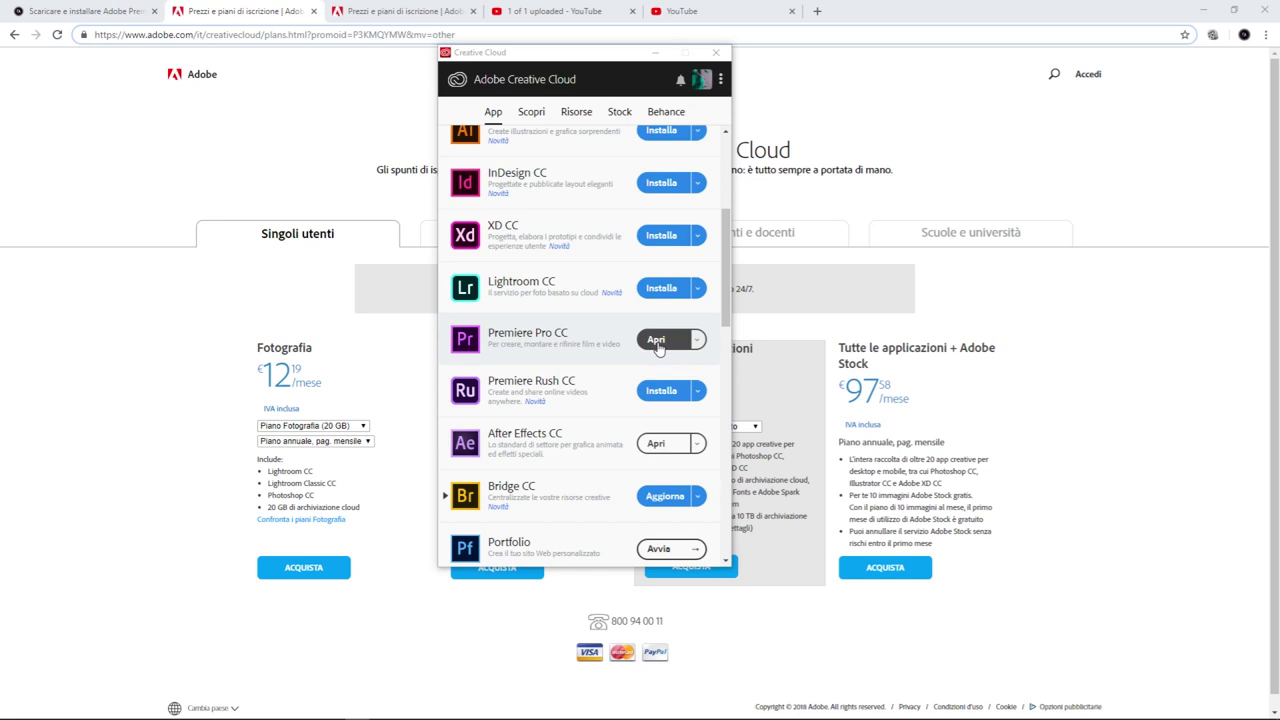
Step: Launch the freshly installed Premiere Pro CC with Apri
click(657, 340)
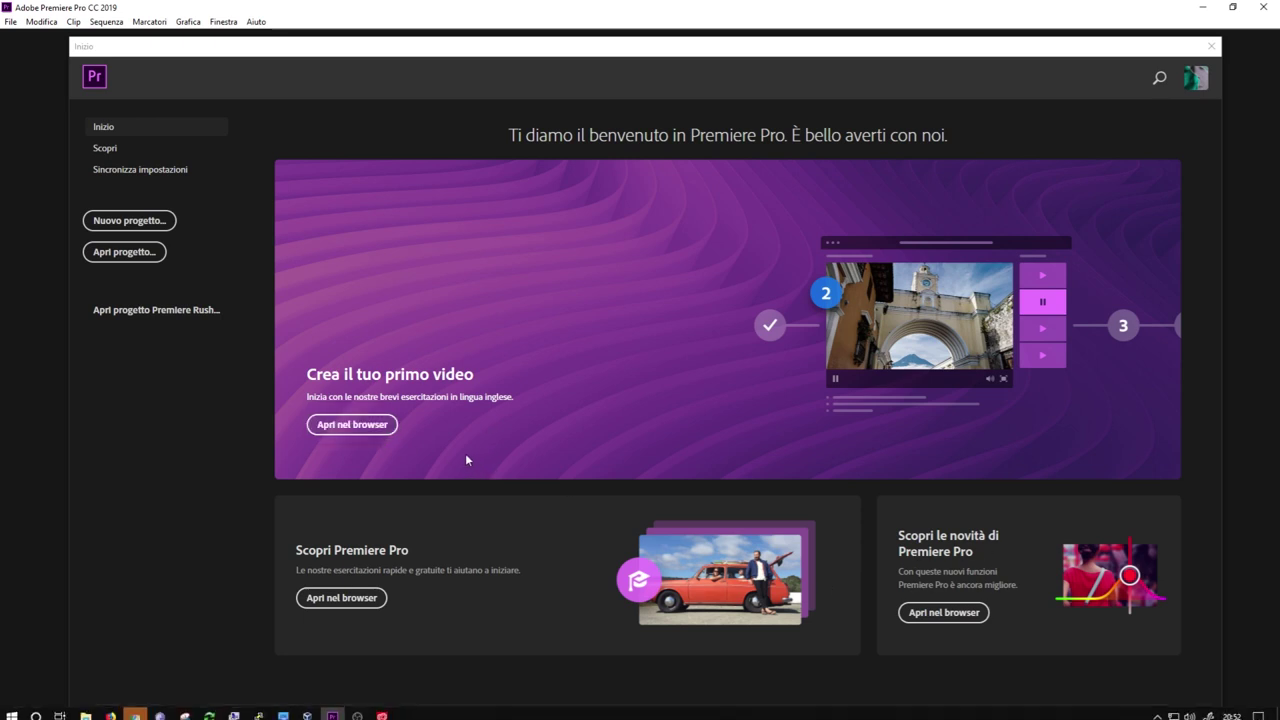
Step: Open the 'Crea il tuo primo video' tutorials in the browser and bring Chrome forward
click(378, 423)
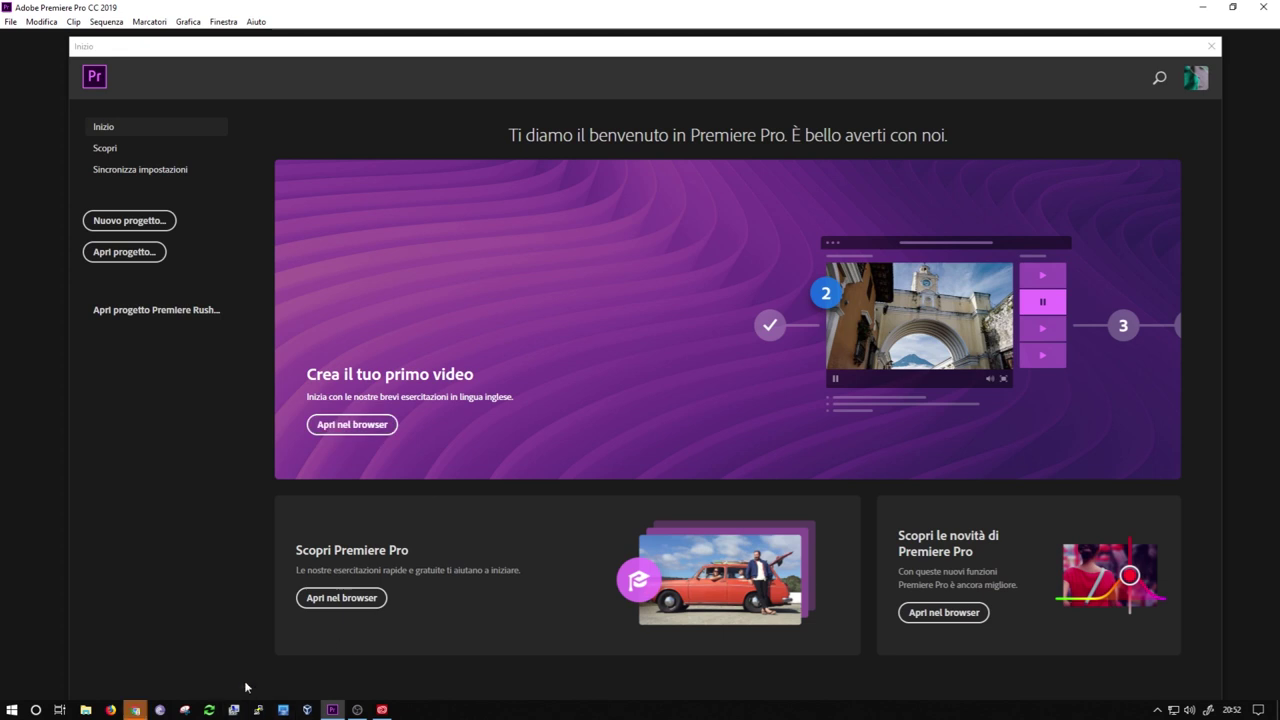
click(143, 712)
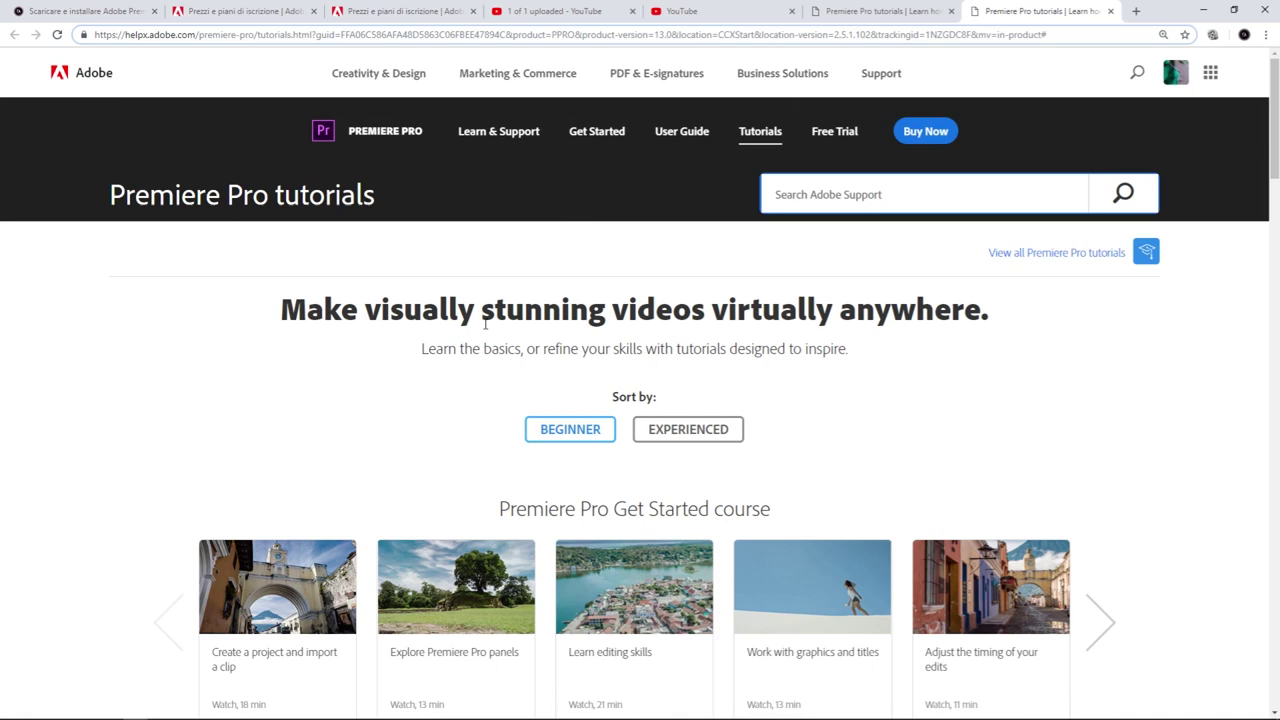
scroll(583, 400, down, 3)
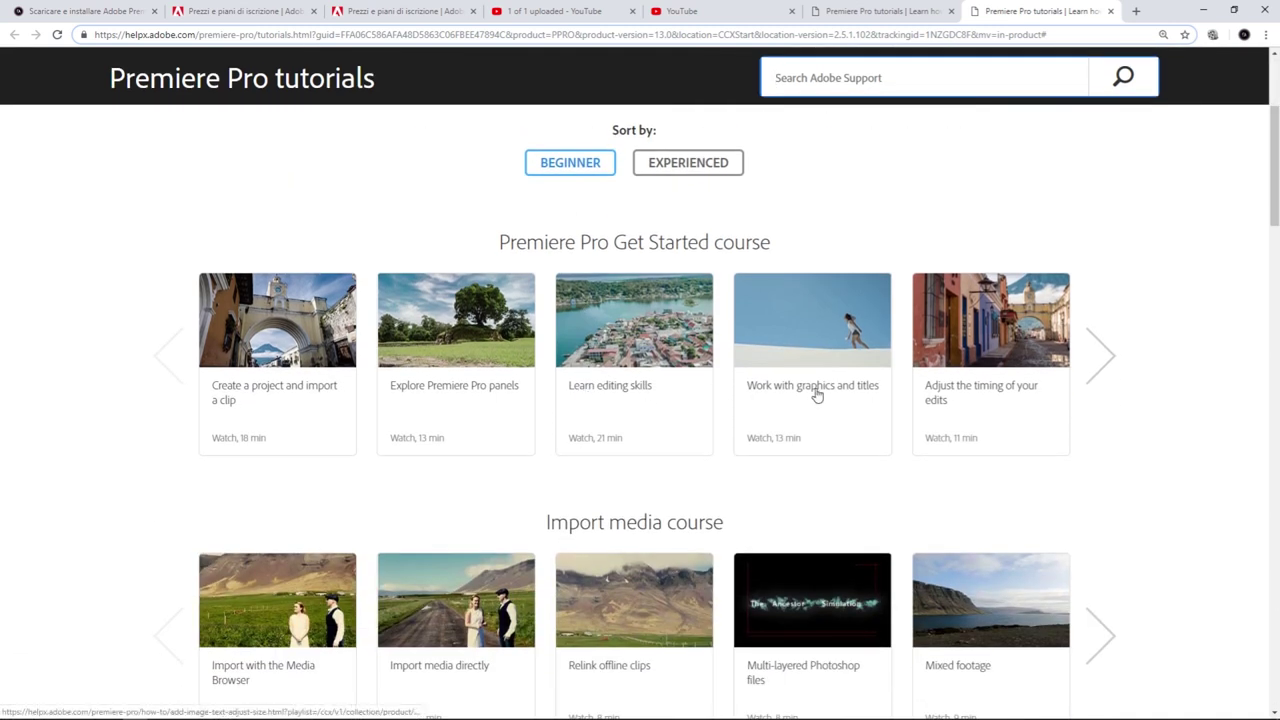
scroll(900, 418, down, 10)
scroll(900, 420, down, 4)
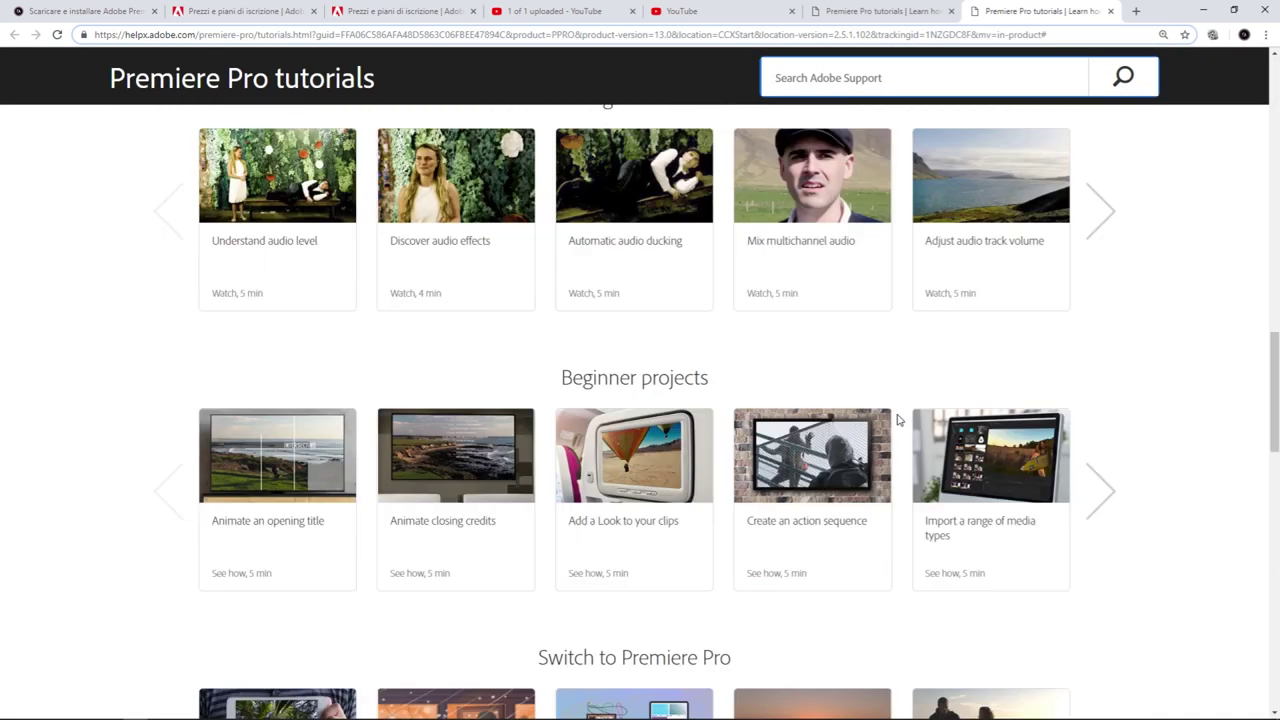
scroll(900, 420, down, 2)
scroll(898, 421, down, 1)
scroll(897, 421, down, 1)
scroll(897, 421, down, 1)
scroll(895, 418, down, 1)
scroll(894, 418, up, 5)
scroll(893, 420, up, 4)
scroll(893, 420, up, 5)
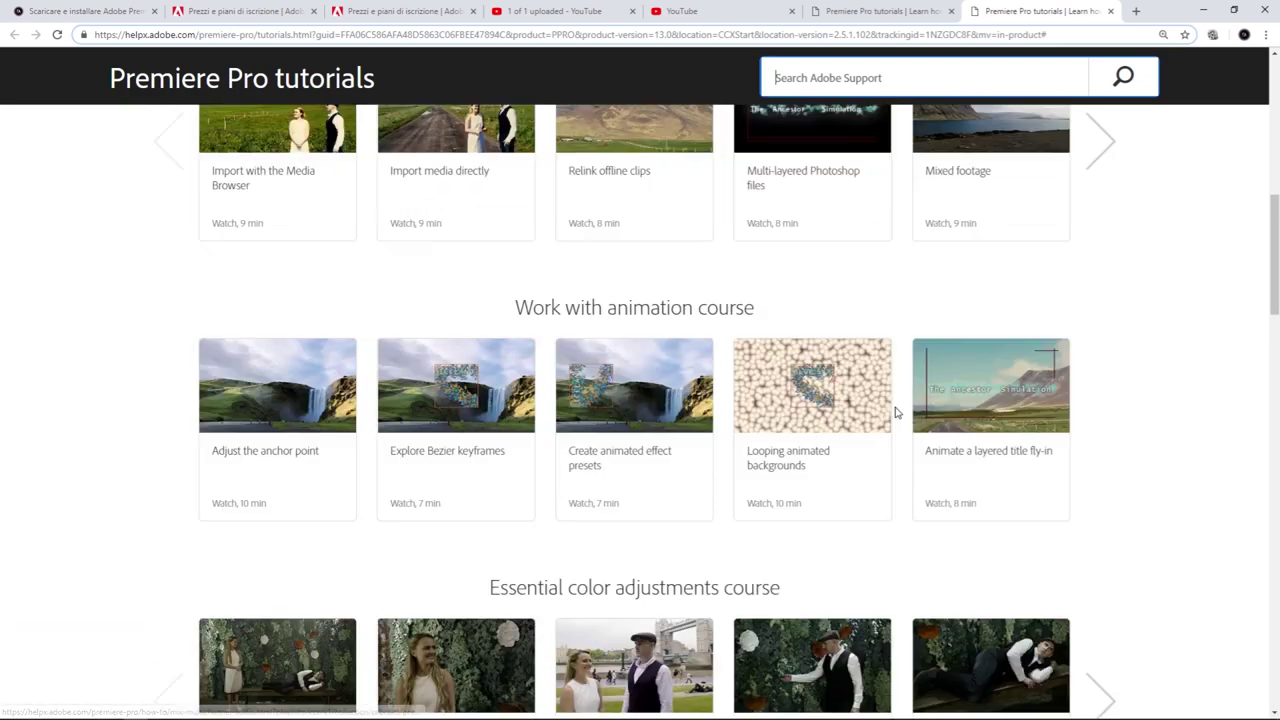
scroll(898, 414, up, 4)
scroll(900, 410, up, 4)
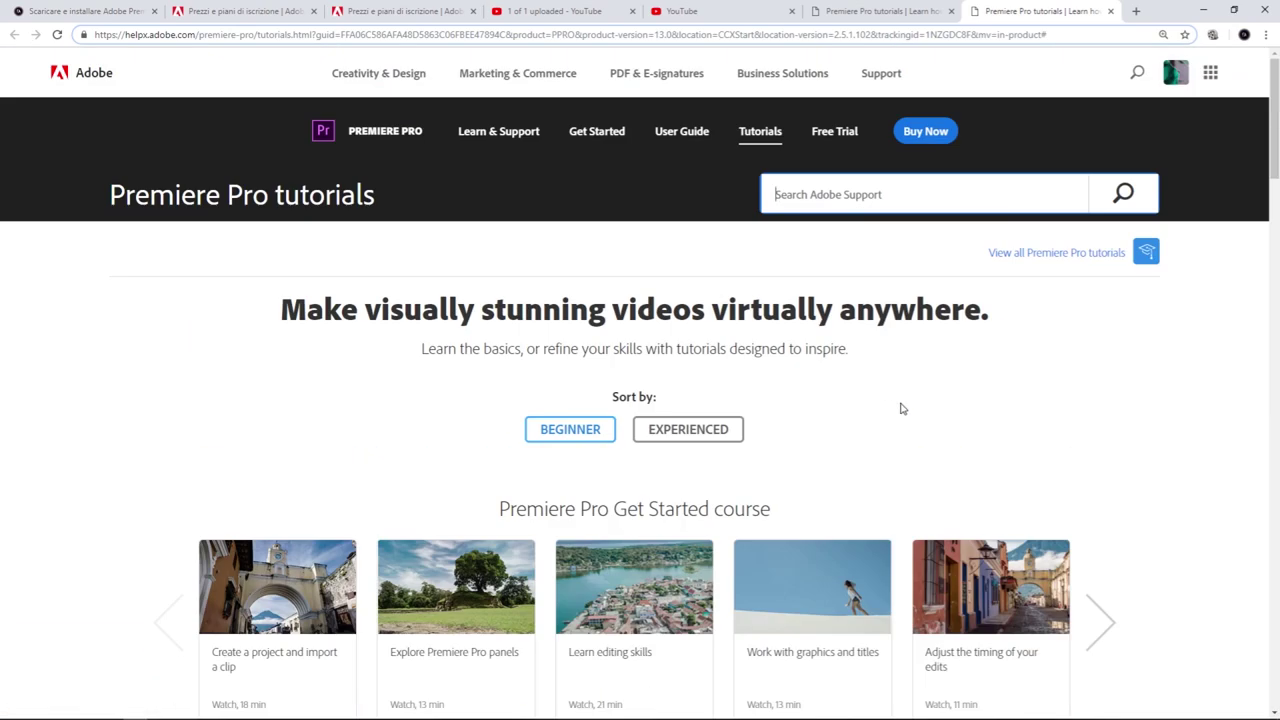
Step: Bring Premiere Pro's Inizio welcome screen back in front from the taskbar
mouse_move(489, 716)
click(332, 709)
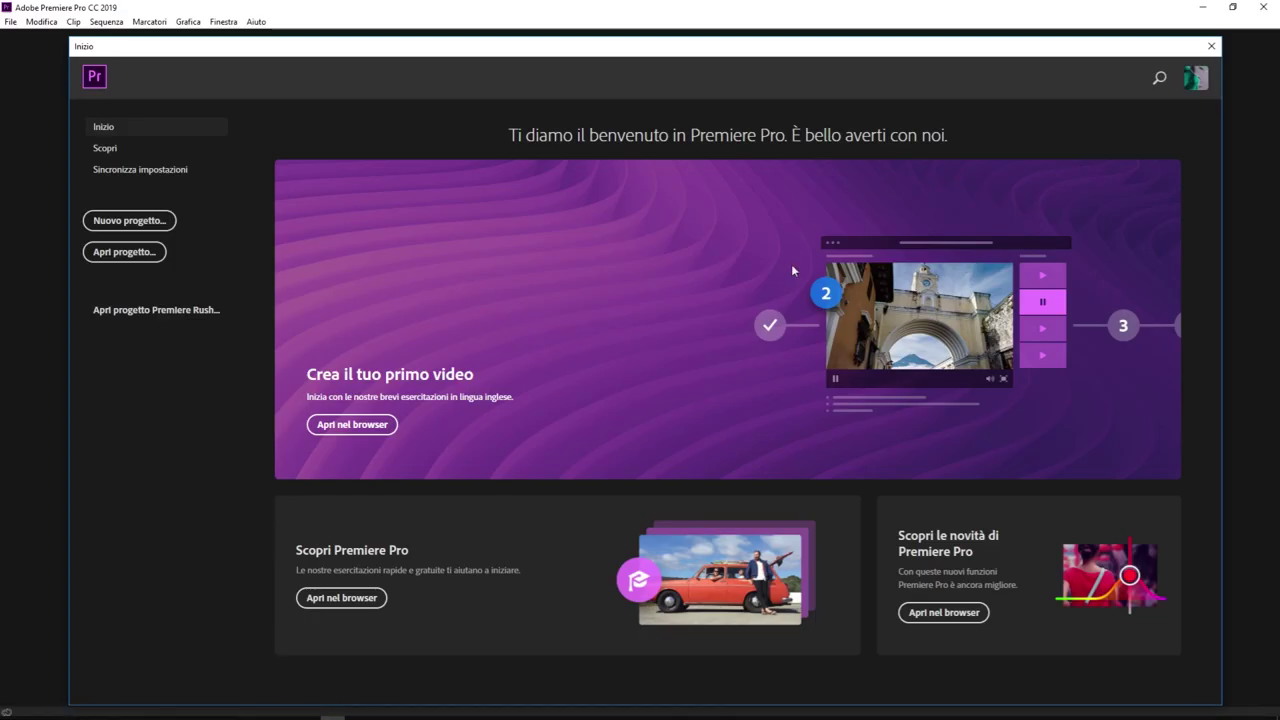